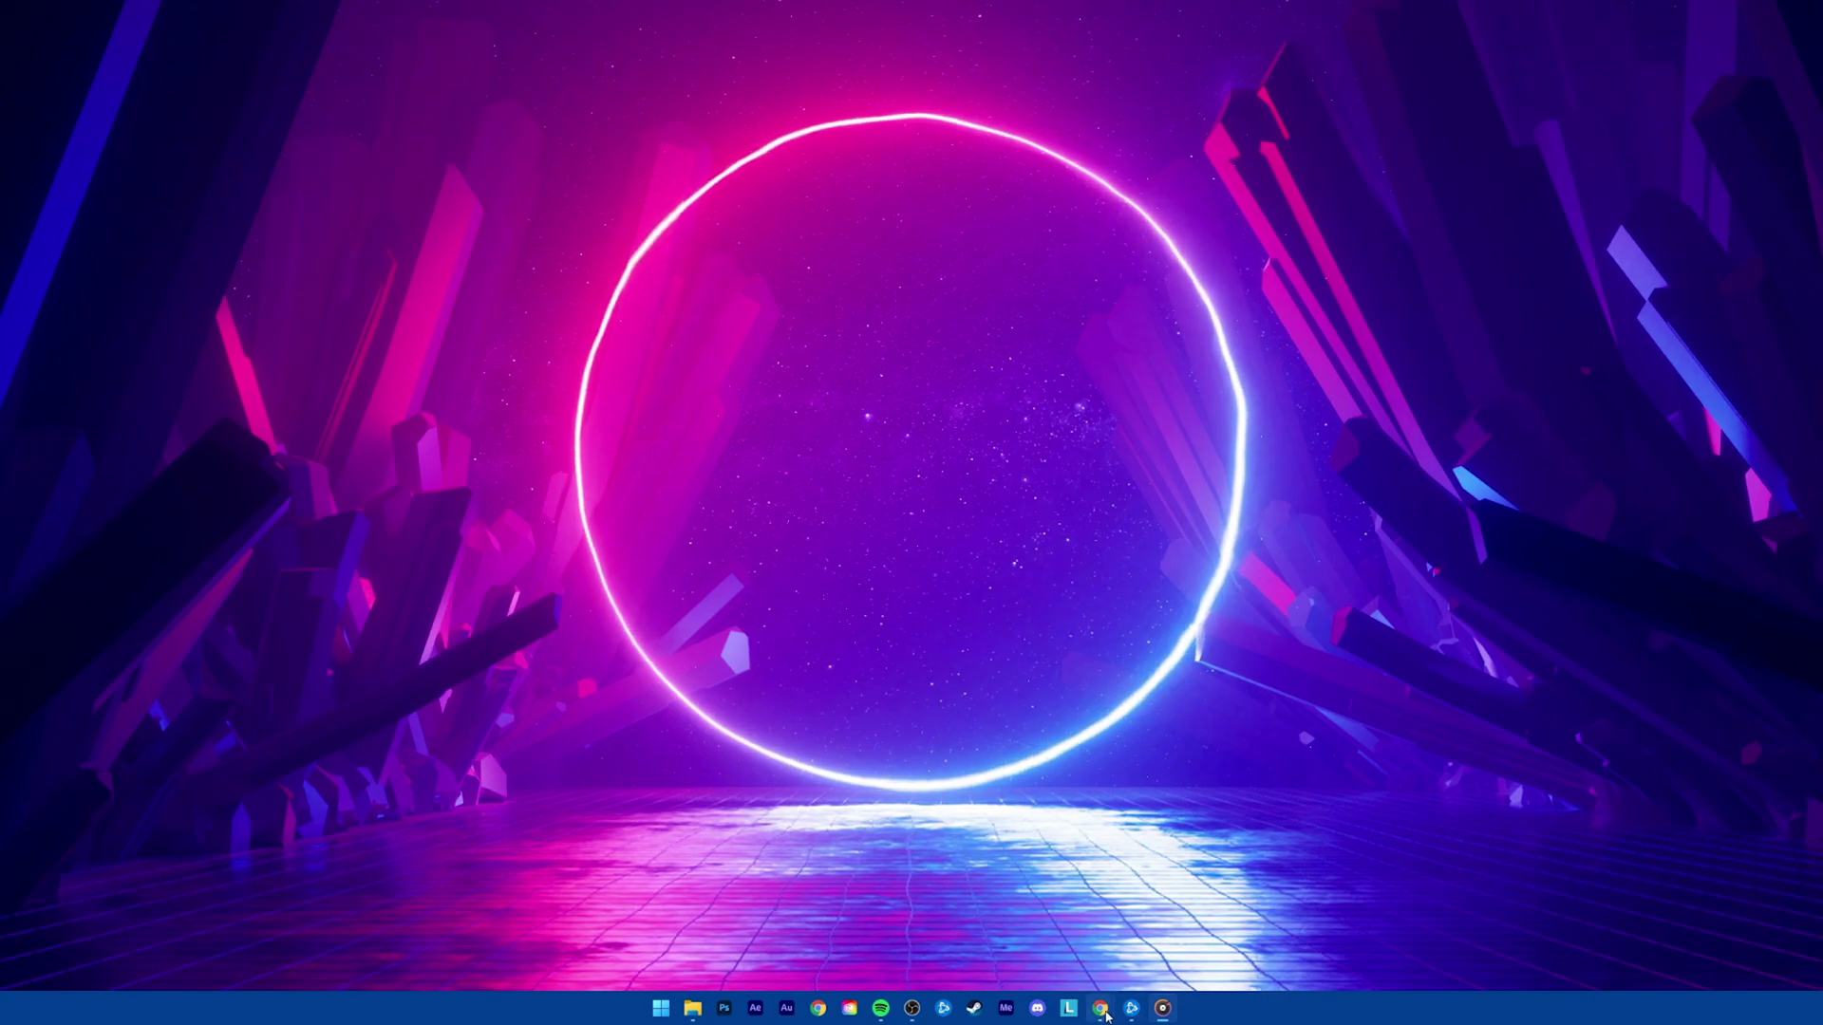
Step: Restore the Minecraft Server Status window and look up cubecraft.net's server status
left_click(1101, 1008)
left_click(1272, 1001)
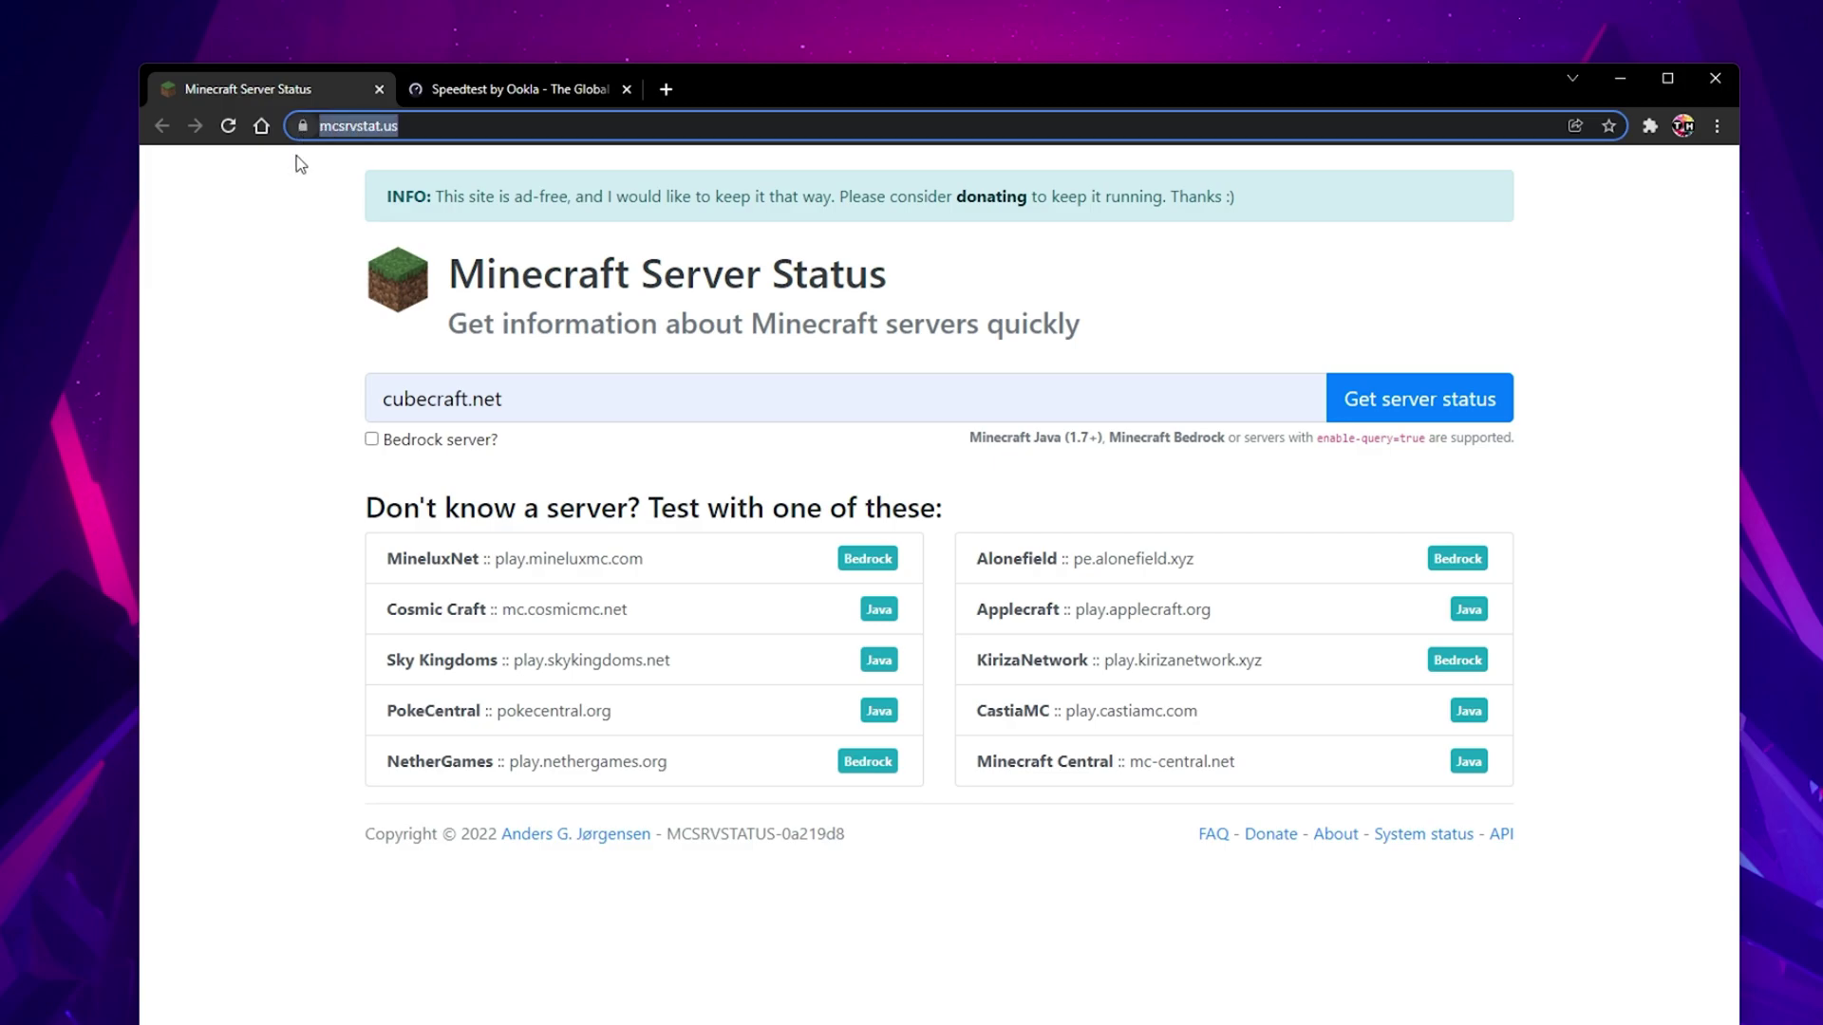
left_click(293, 234)
double_click(433, 418)
left_click_drag(433, 419, 309, 406)
left_click(1001, 479)
left_click(1356, 414)
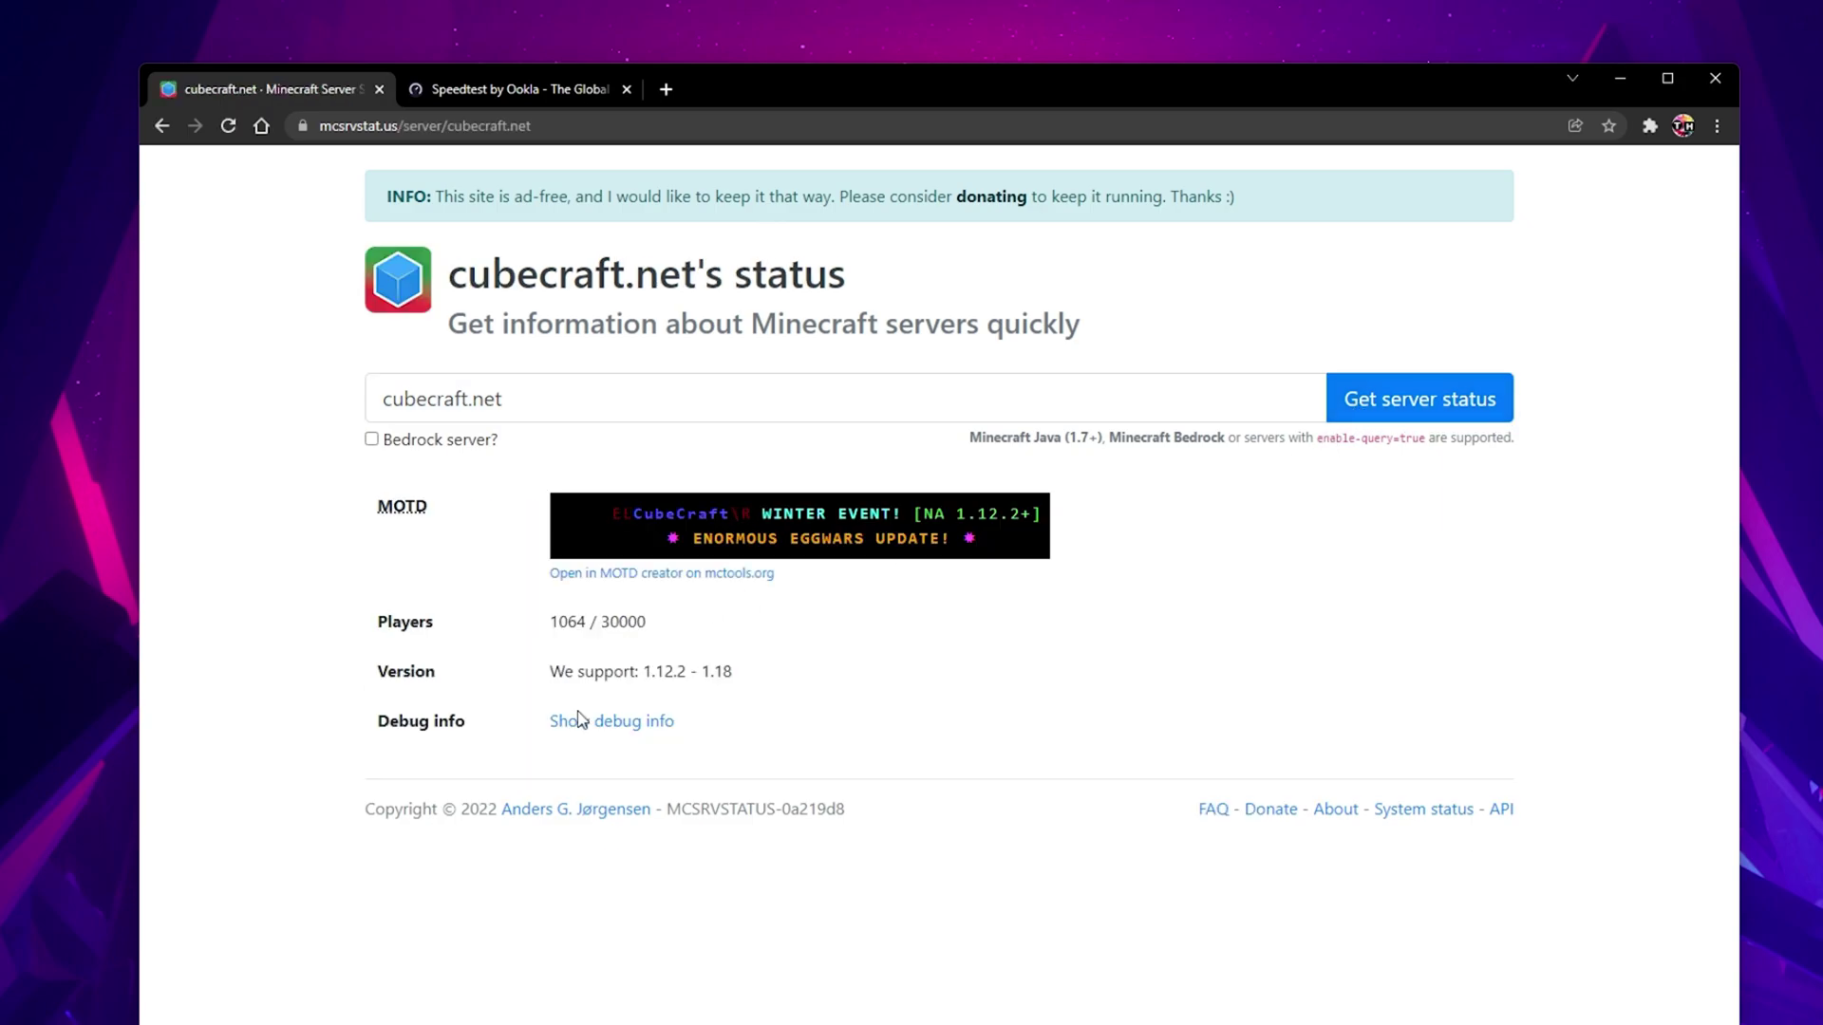
Step: Show the debug info and highlight the supported version range 1.12.2 - 1.18
left_click(578, 724)
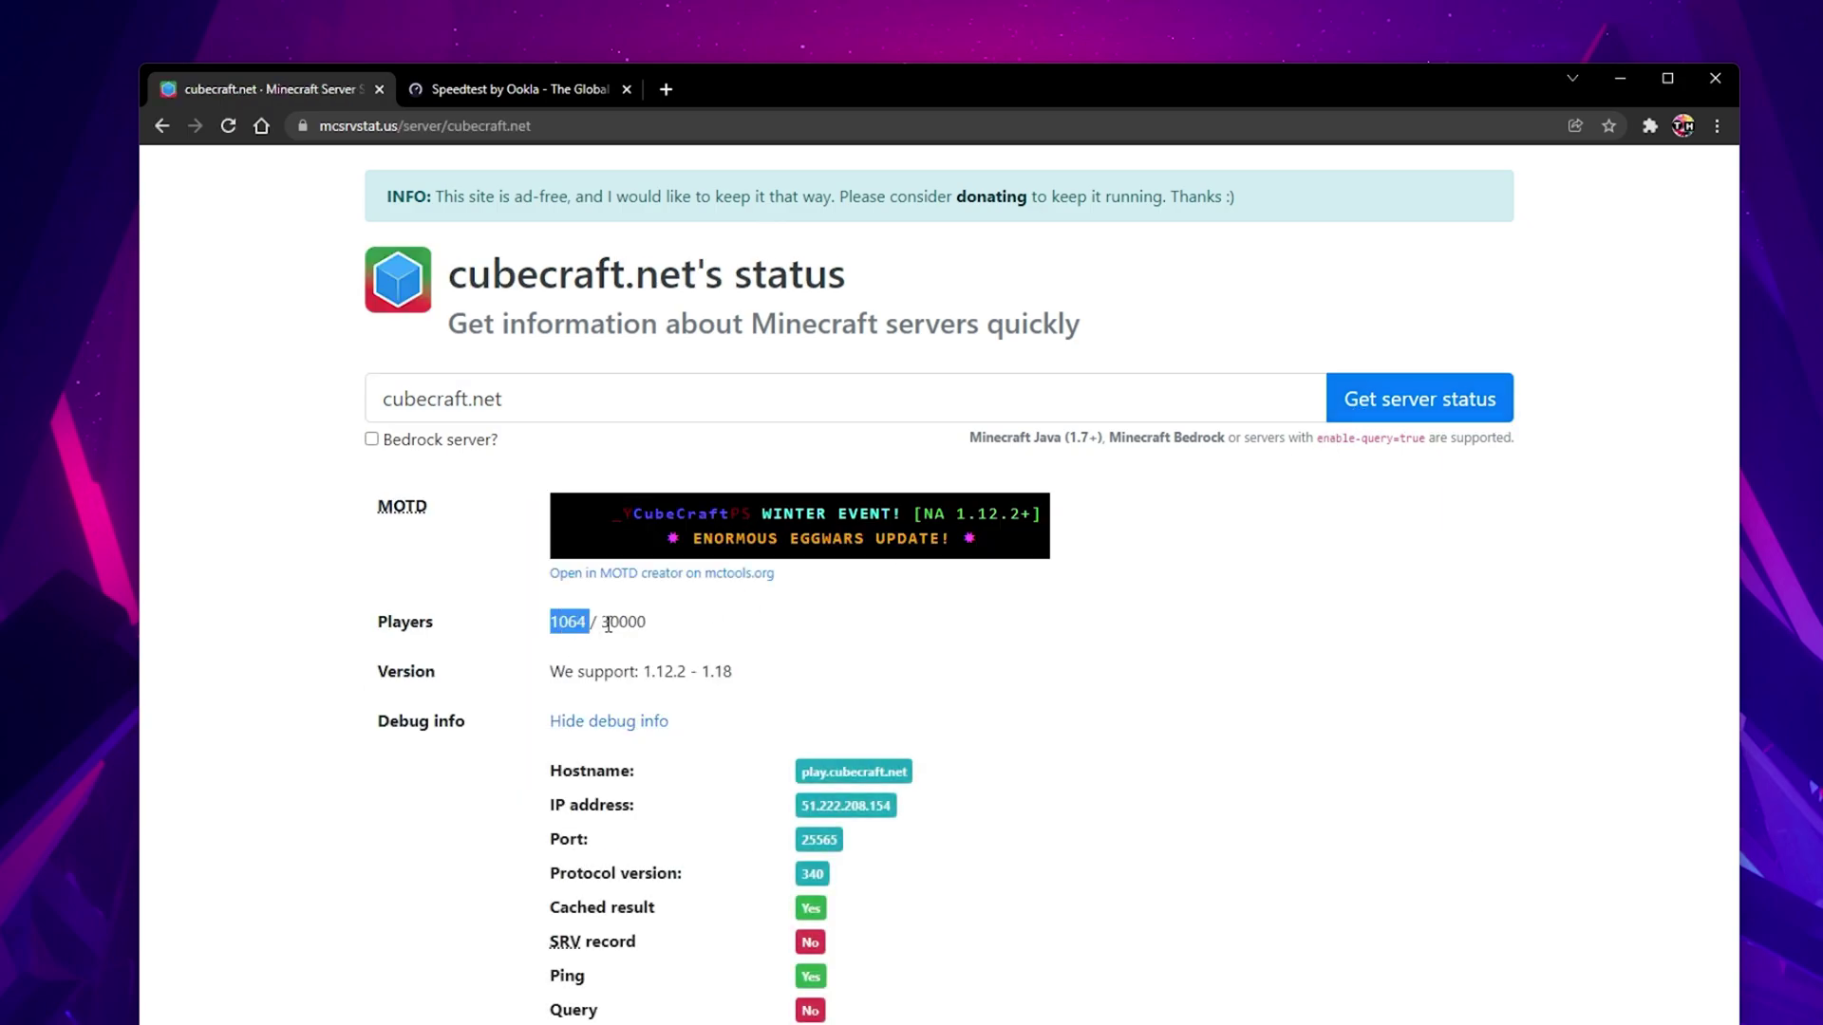
left_click_drag(646, 672, 746, 675)
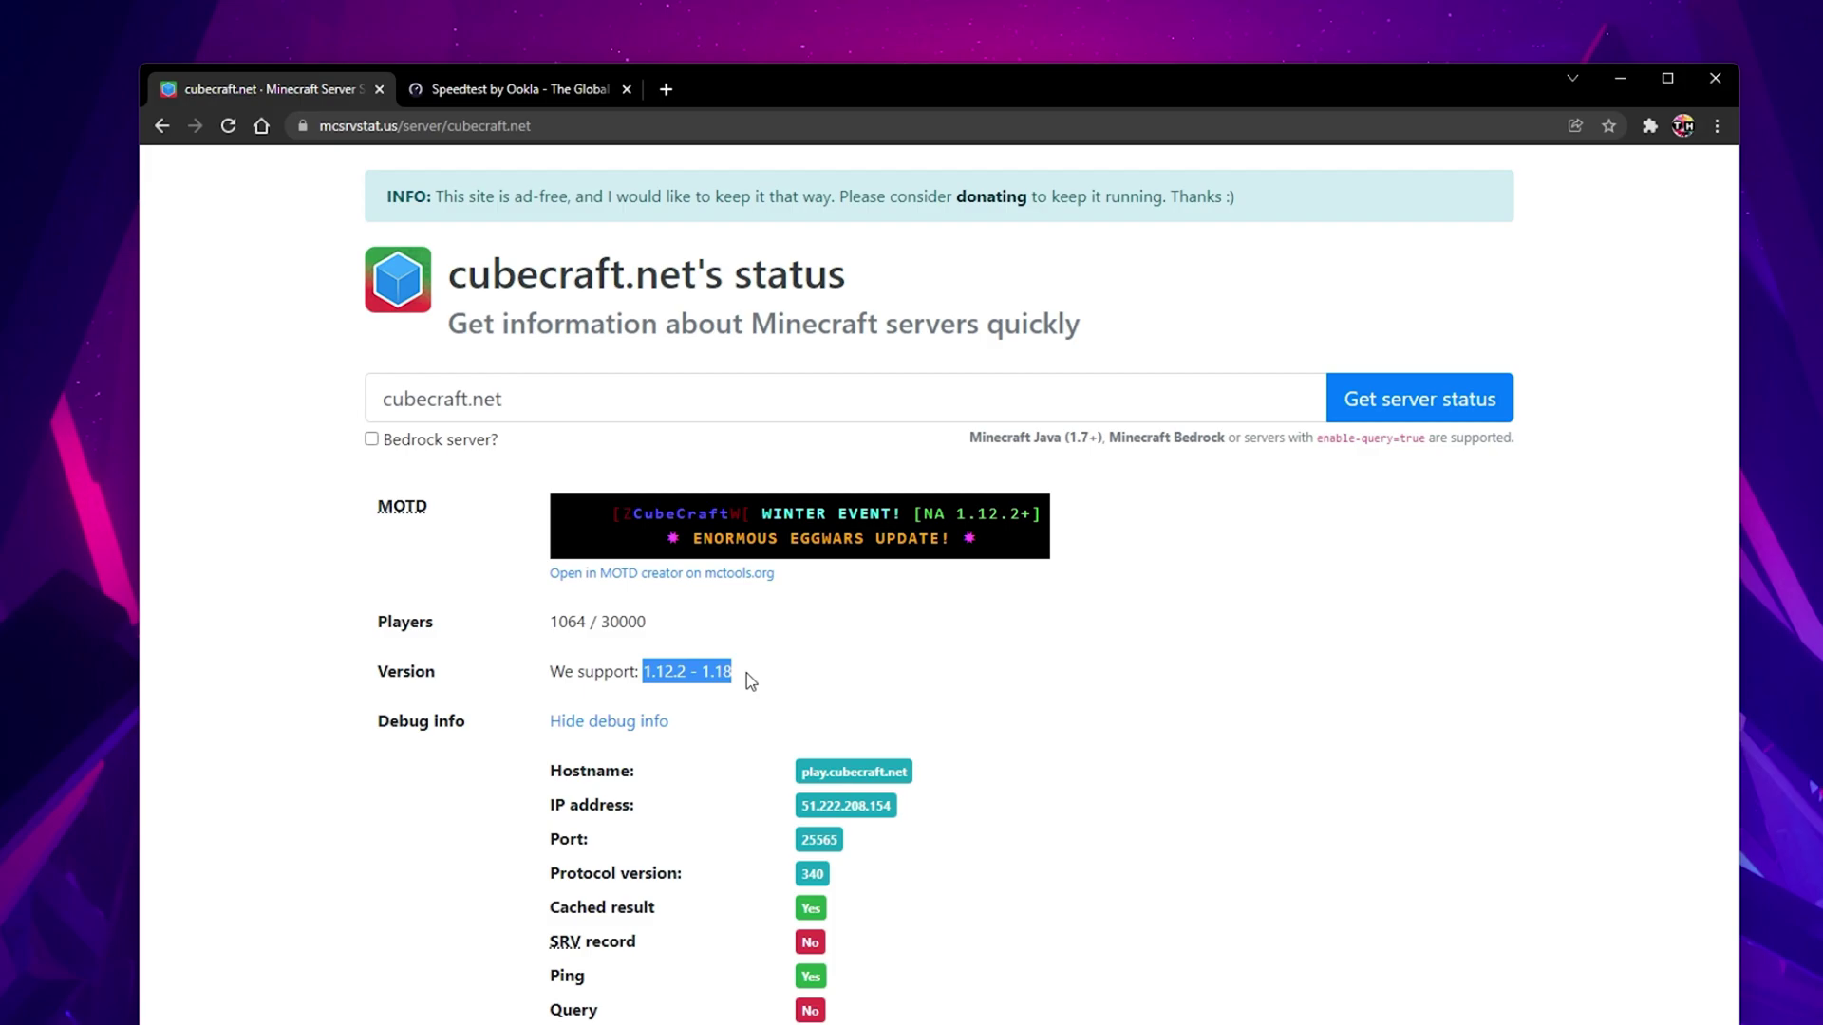
left_click(794, 679)
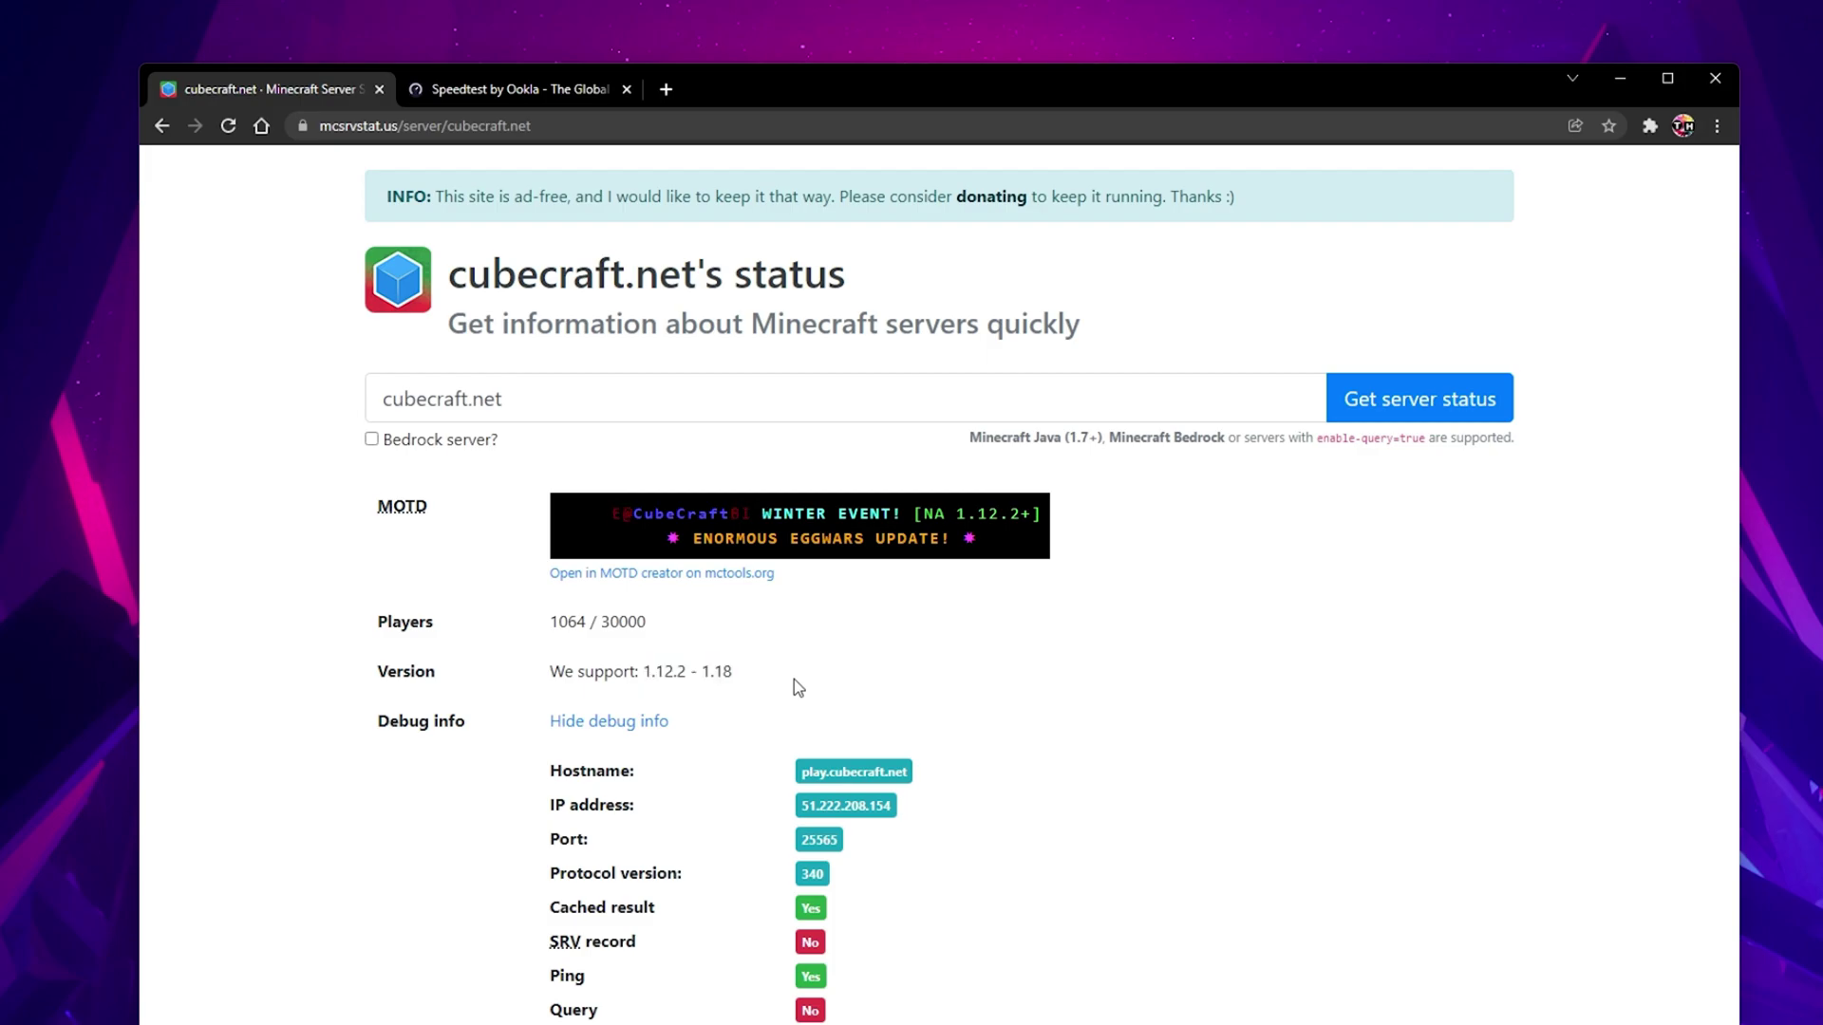
Step: Run a Speedtest by Ookla test, measuring 1 ms ping and 68.35 Mbps download
left_click(509, 90)
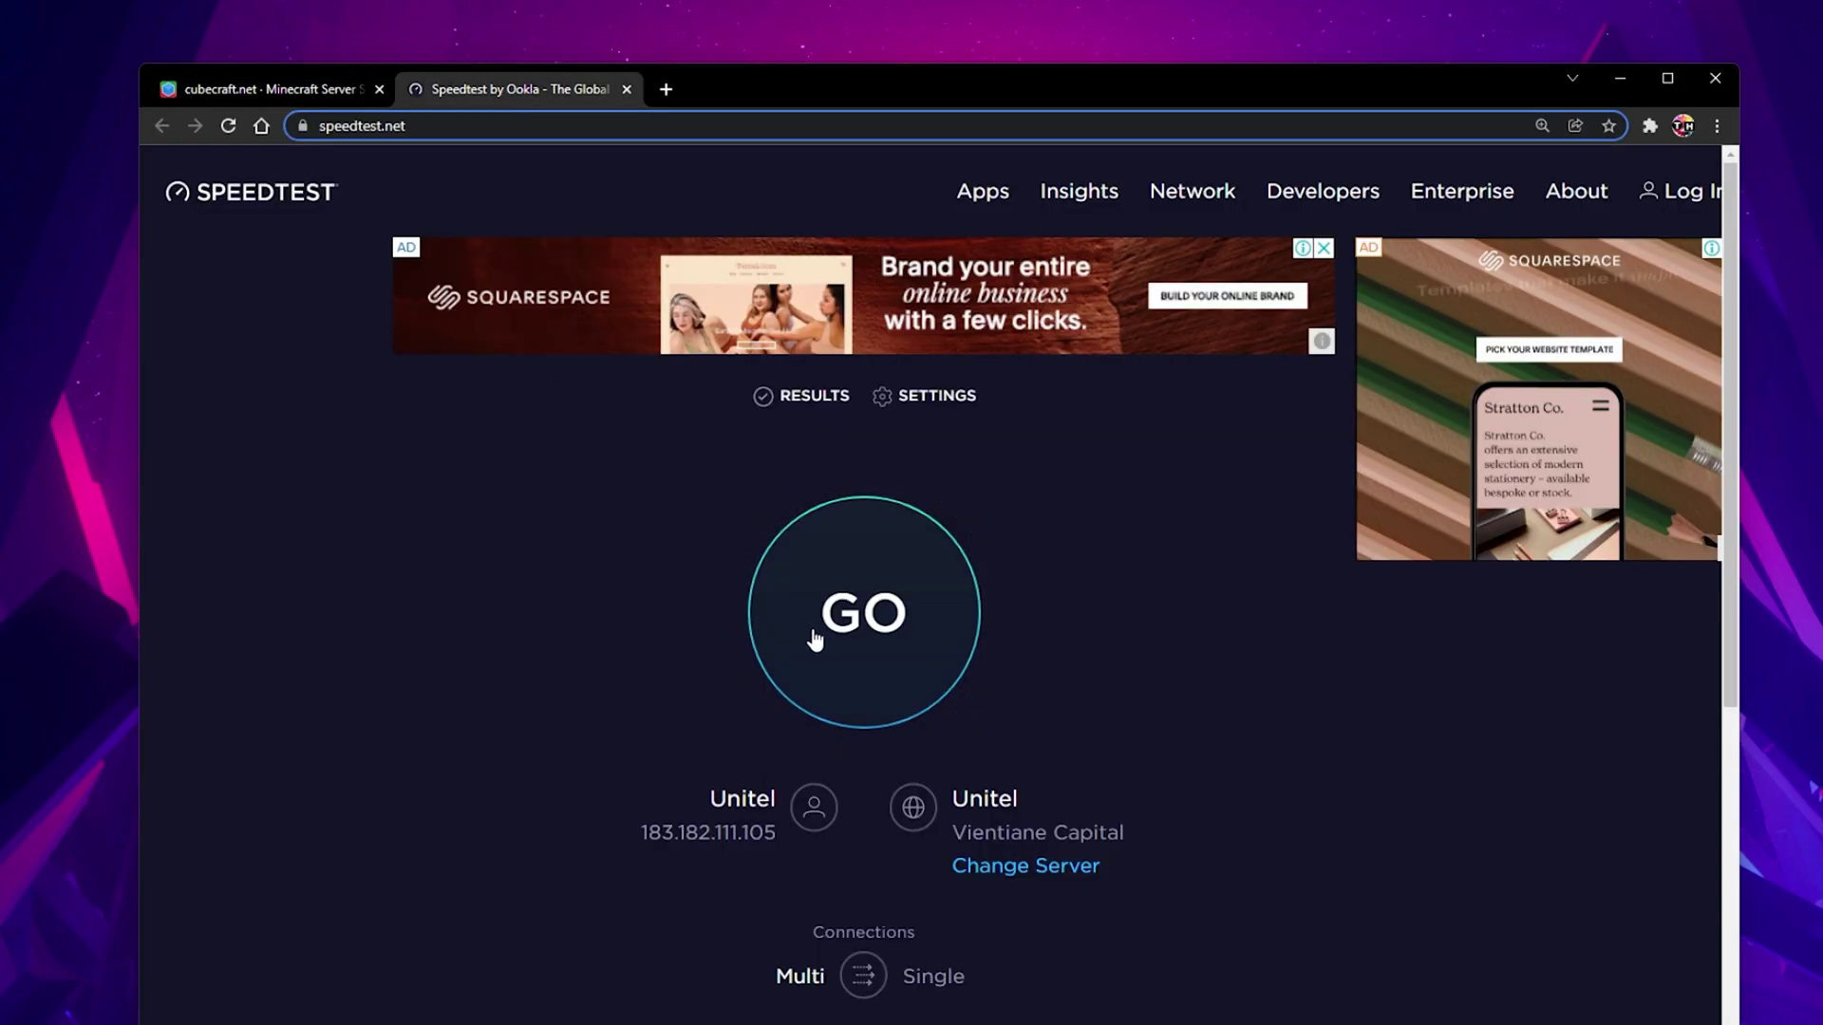
left_click(826, 641)
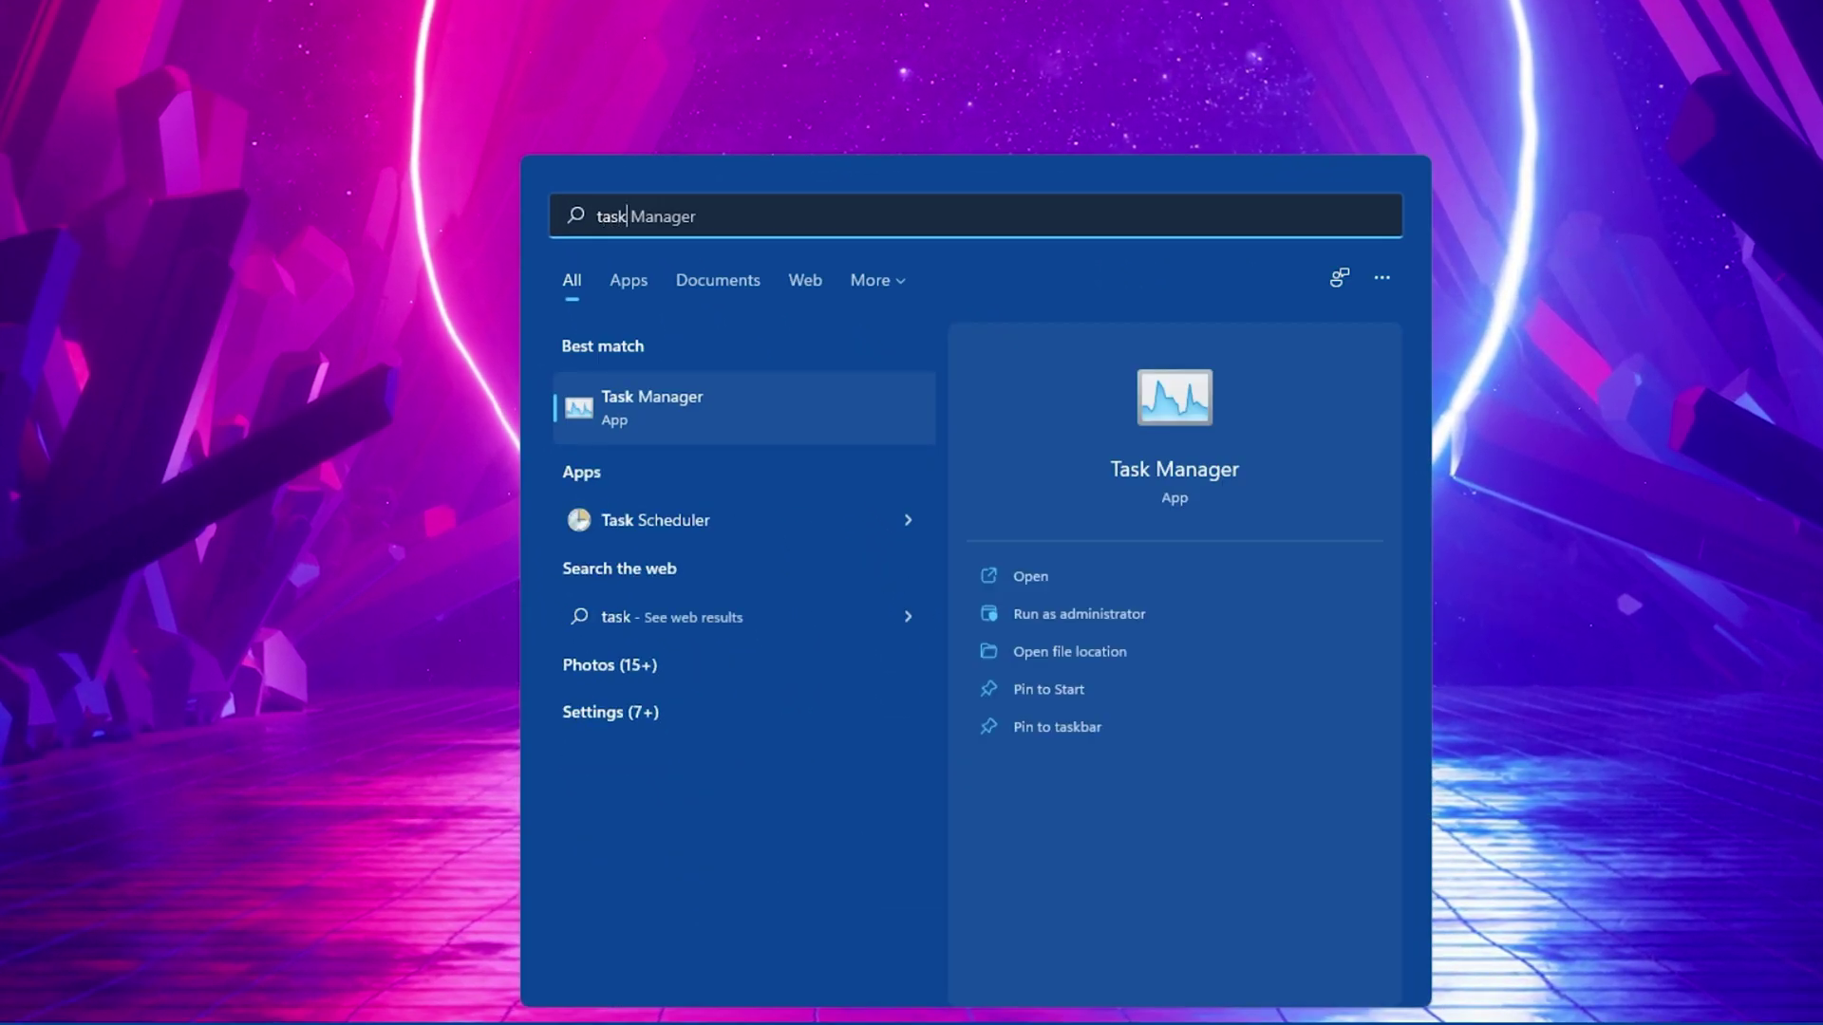
Step: Open Task Manager and launch Resource Monitor from its Performance view
key("Return")
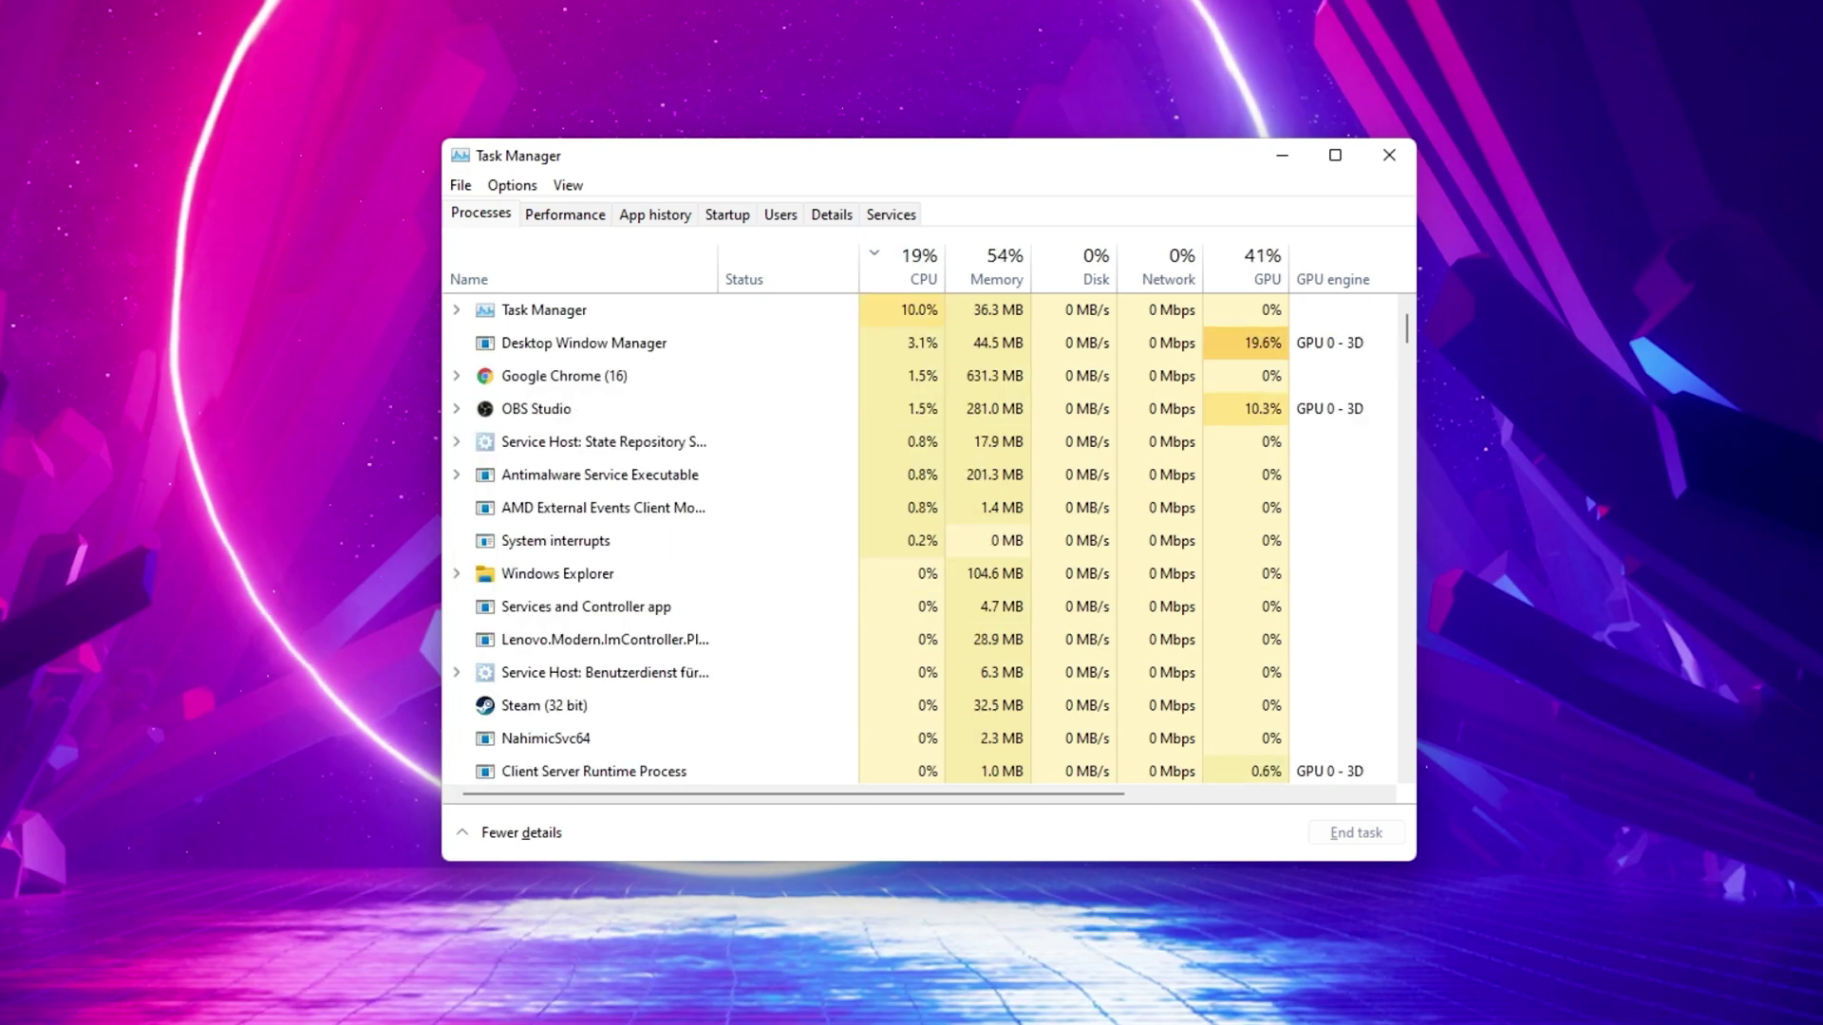
left_click(568, 217)
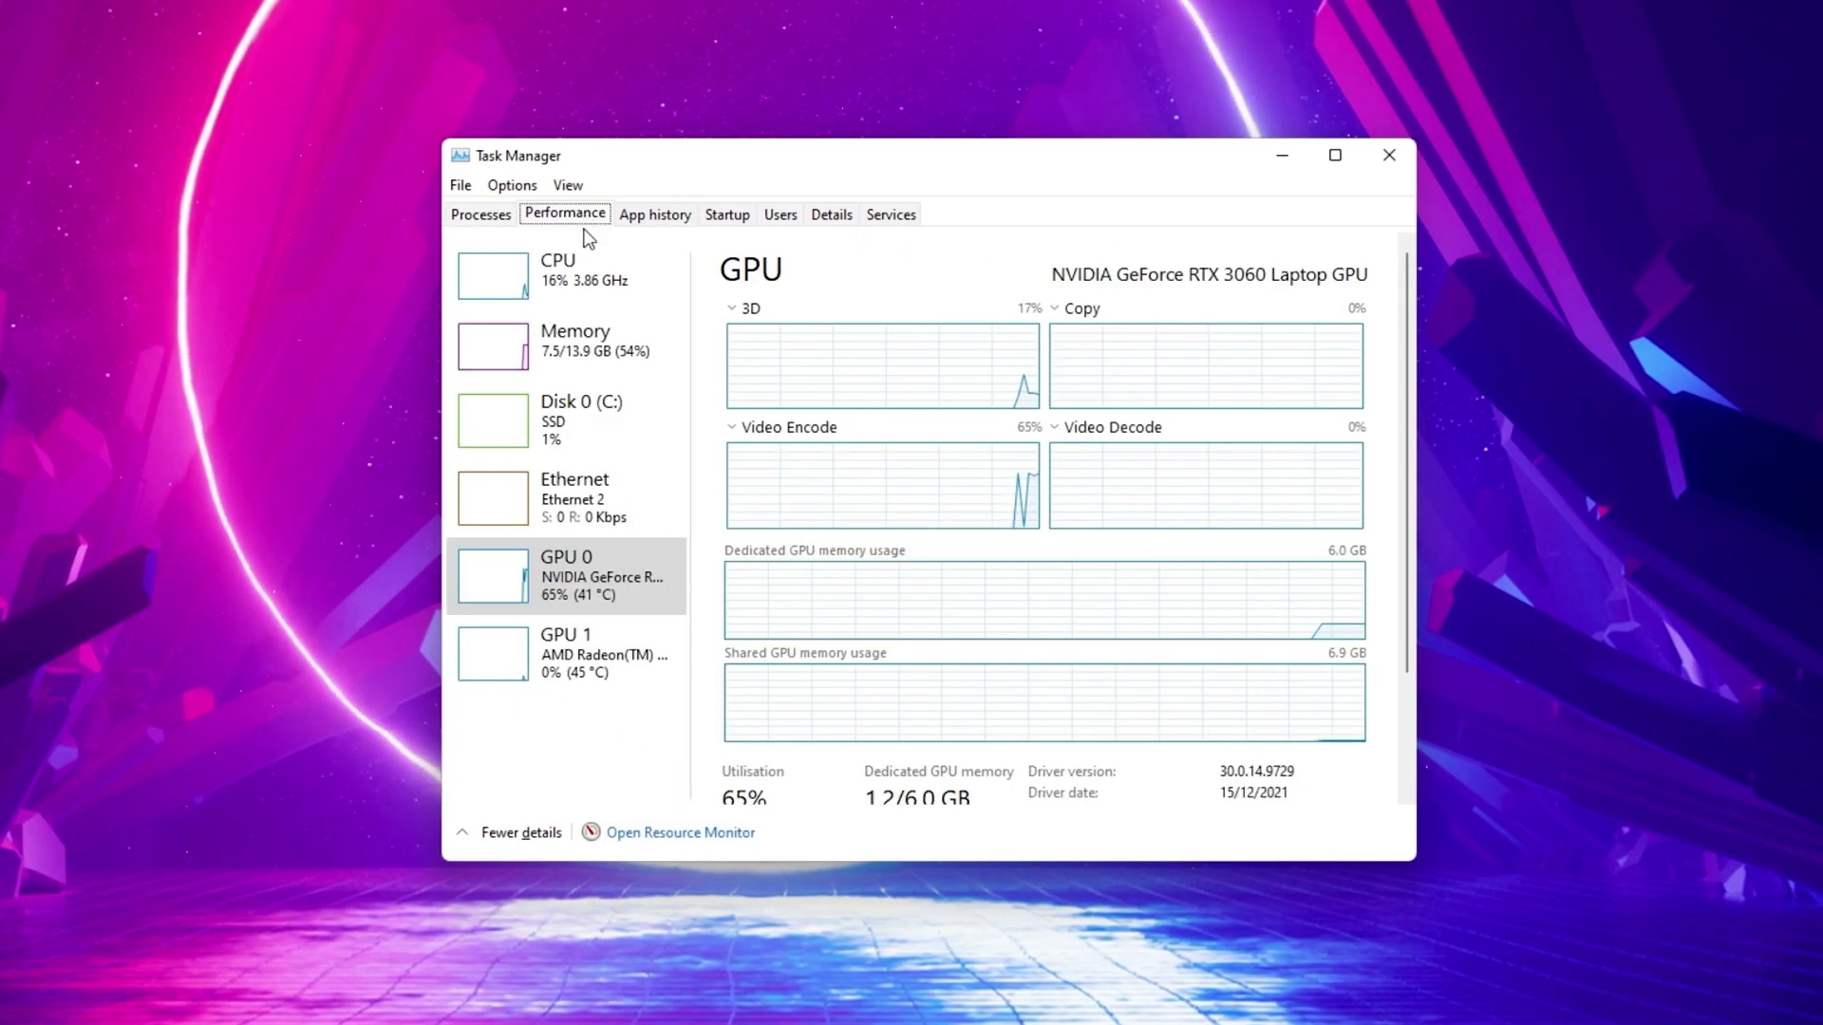
left_click(619, 835)
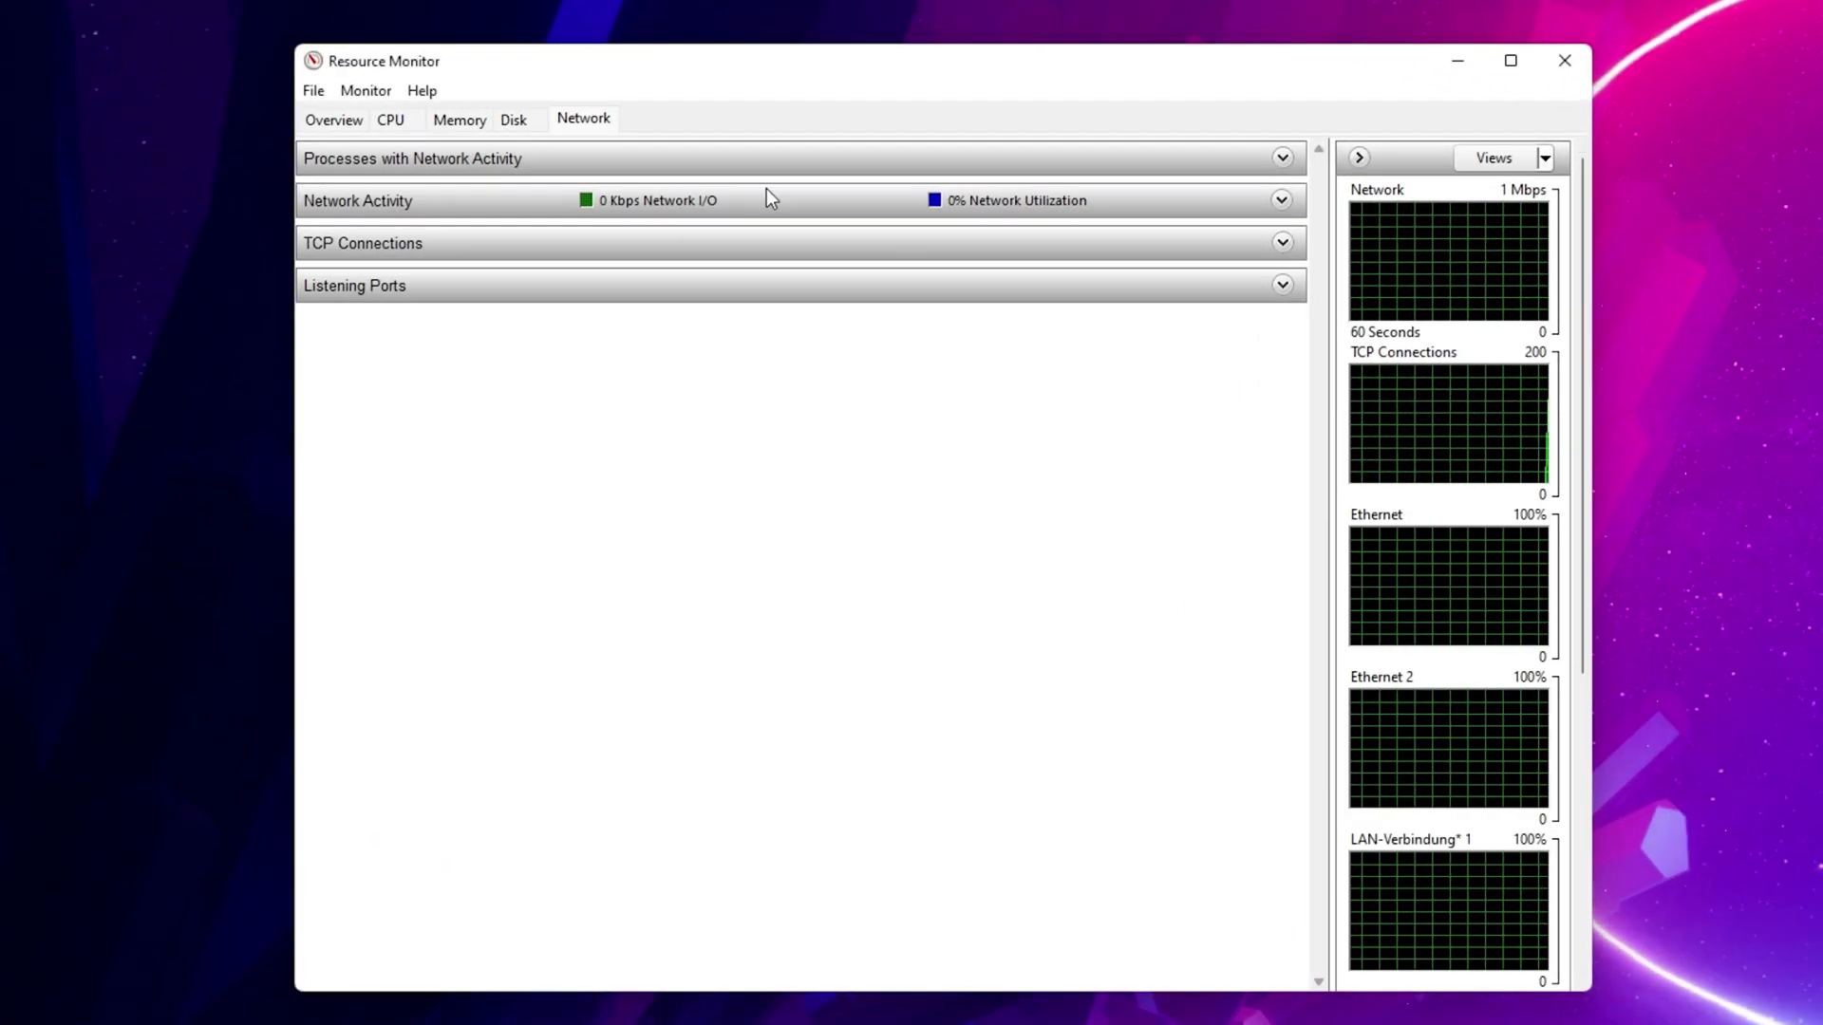
Step: Expand Processes with Network Activity and bring up the End Process option for chrome.exe
left_click(568, 158)
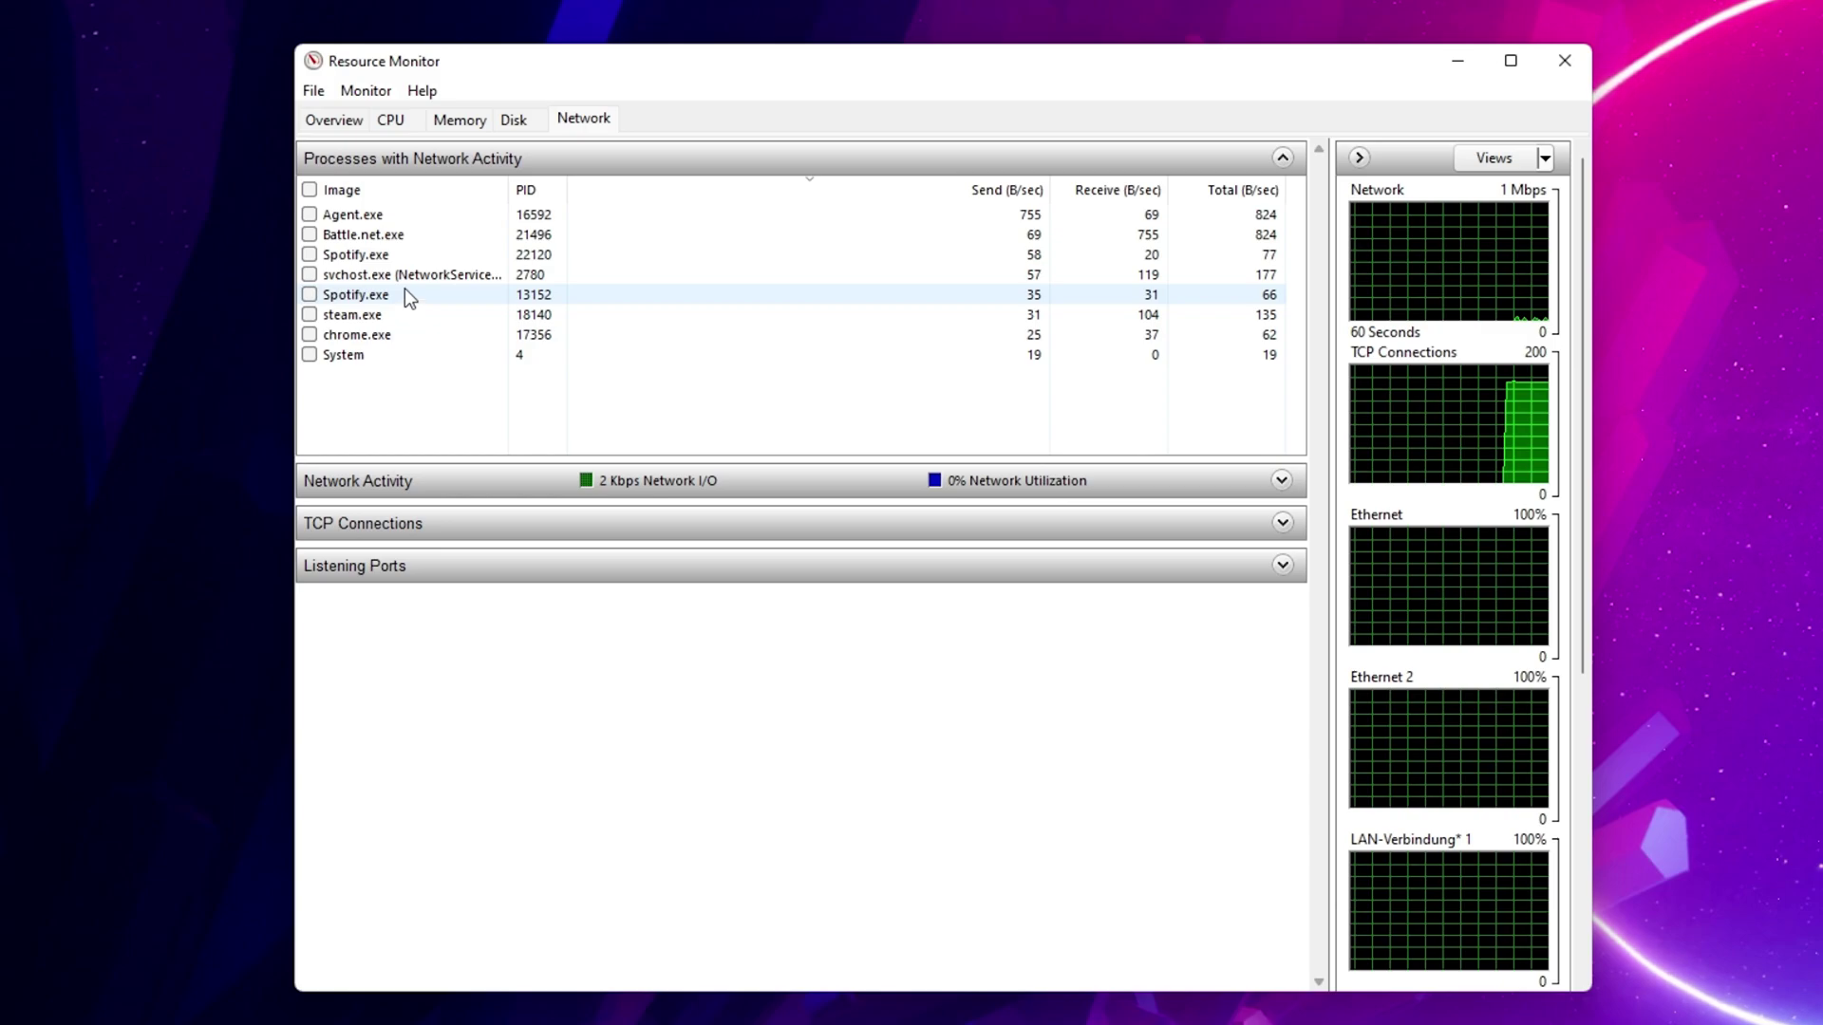
left_click(418, 233)
right_click(628, 236)
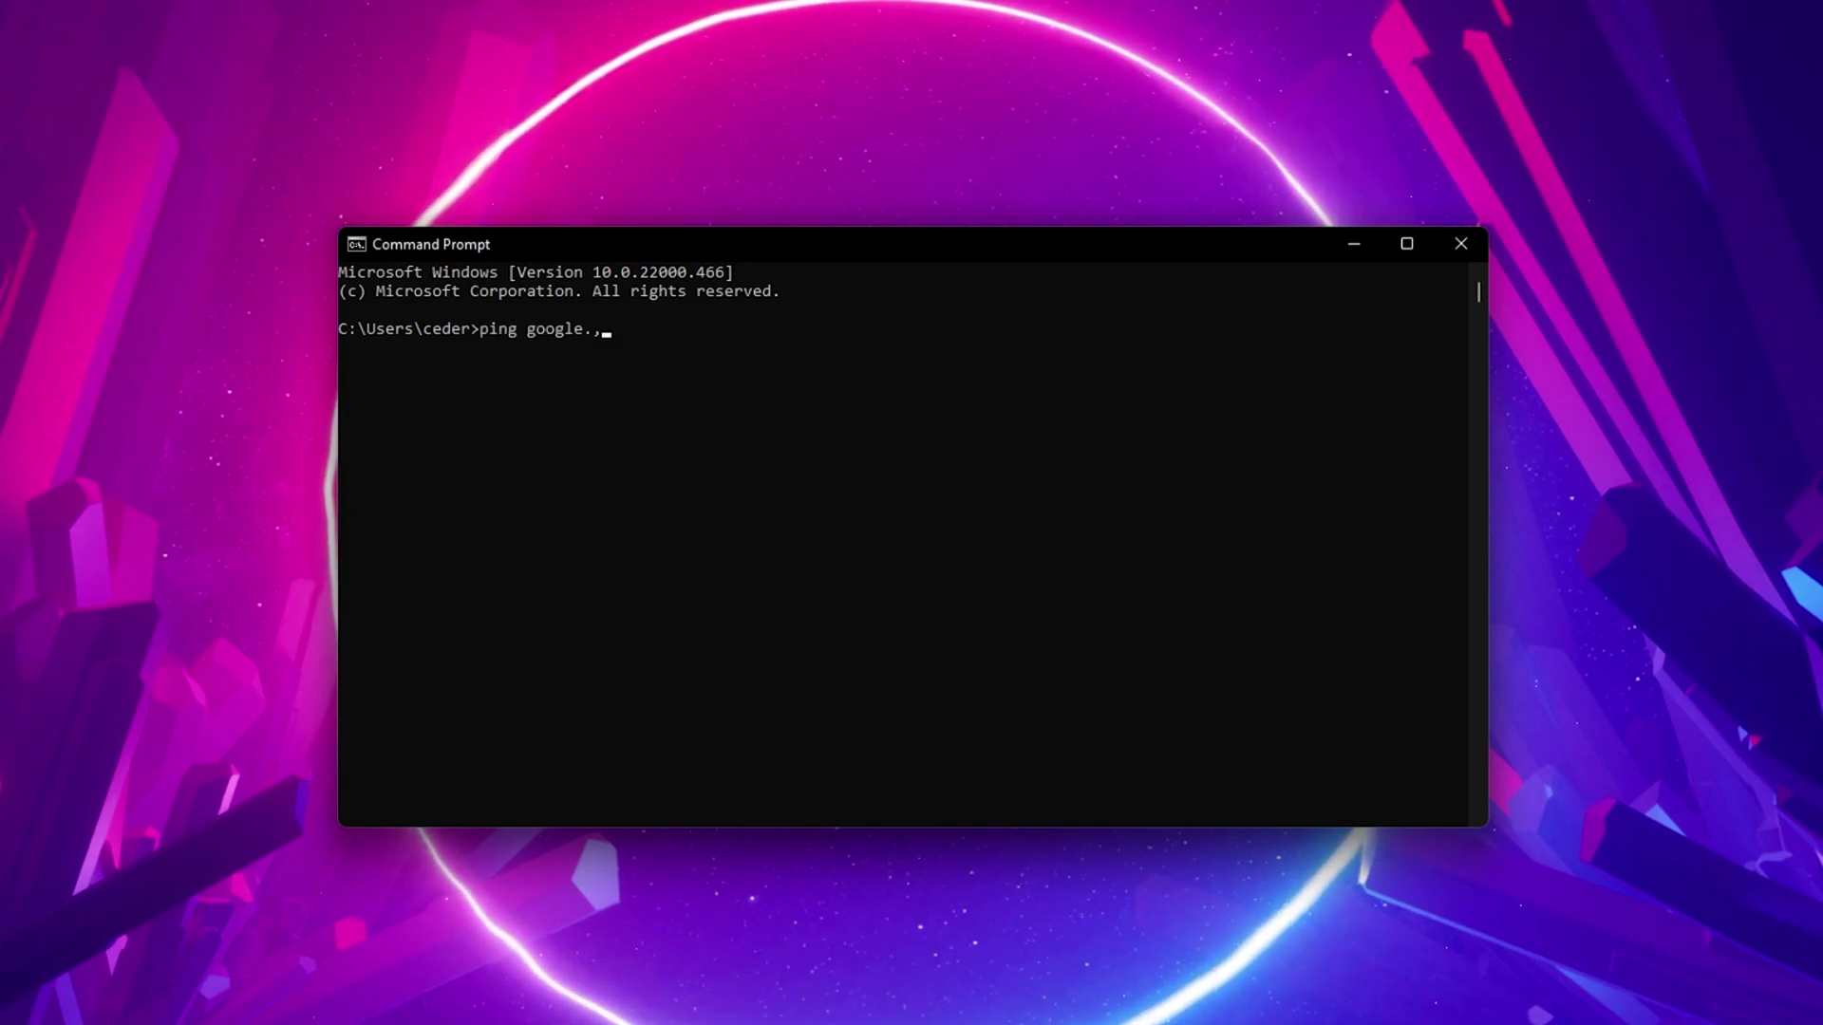
Step: Ping google.com, getting 4 of 4 replies with 0% loss, averaging 52 ms
key("Return")
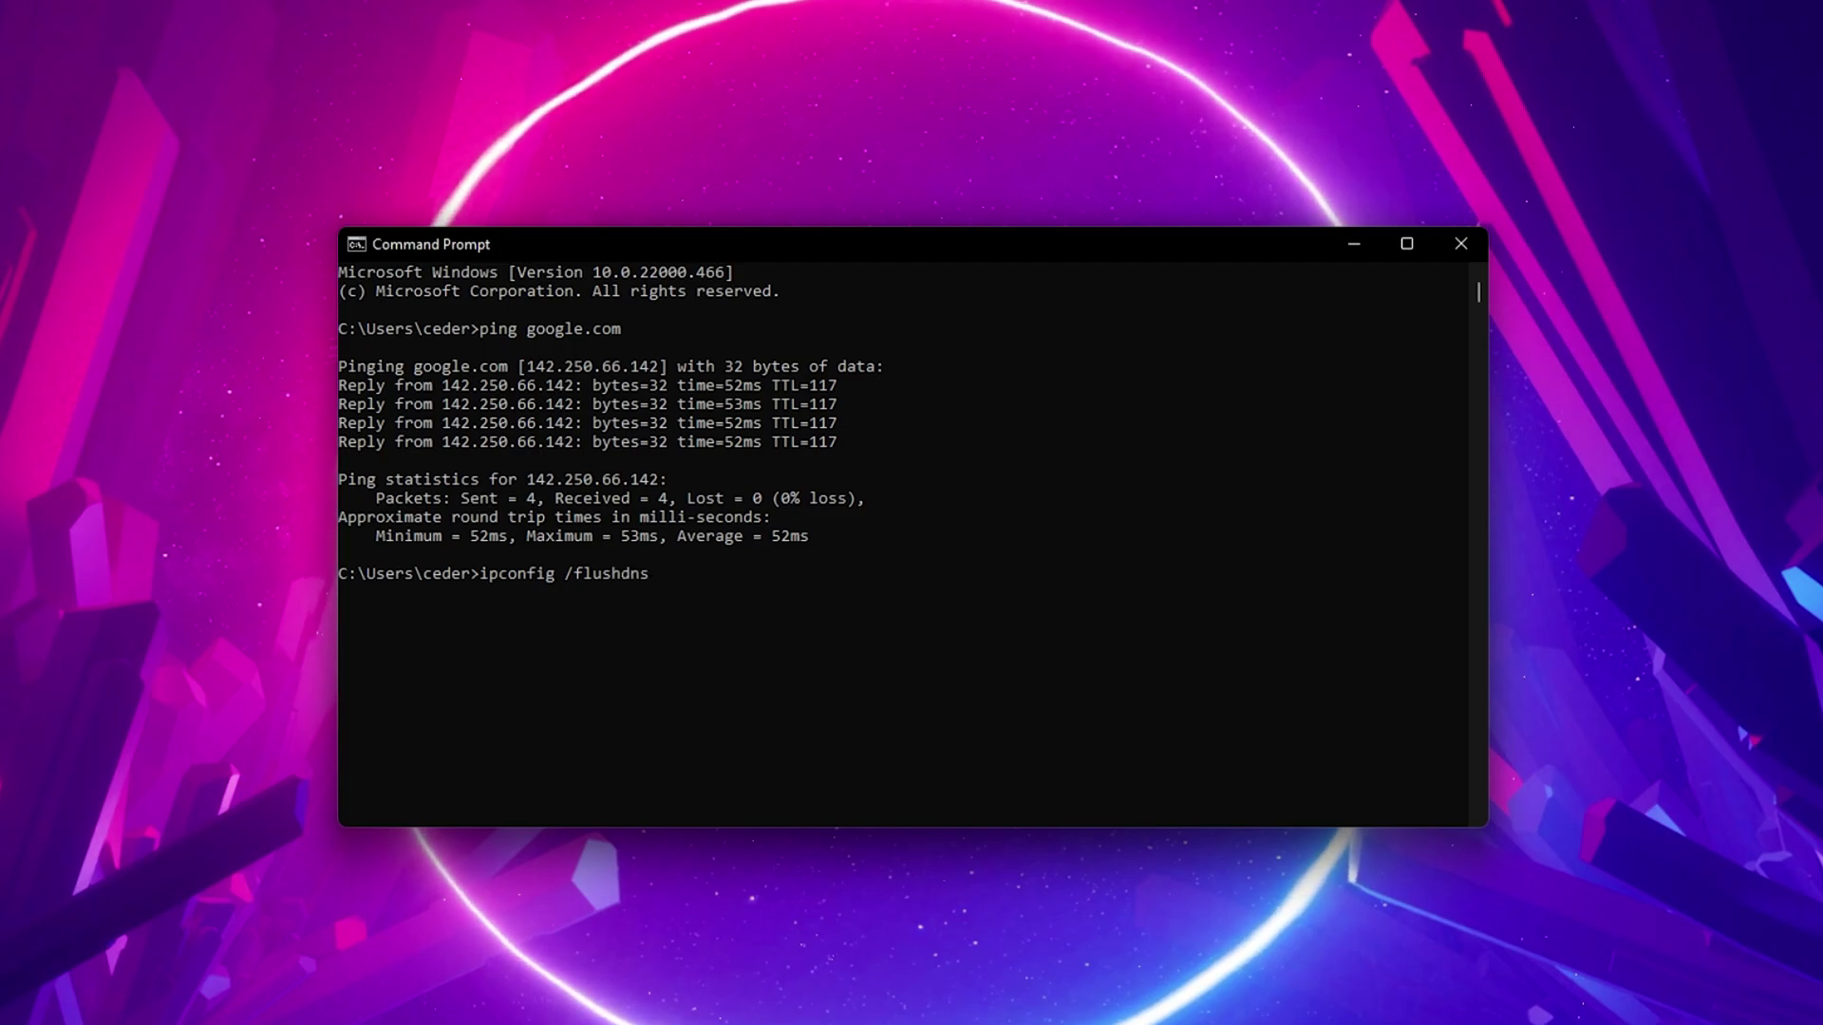
Step: Run ipconfig /flushdns to clear the DNS resolver cache
key("Return")
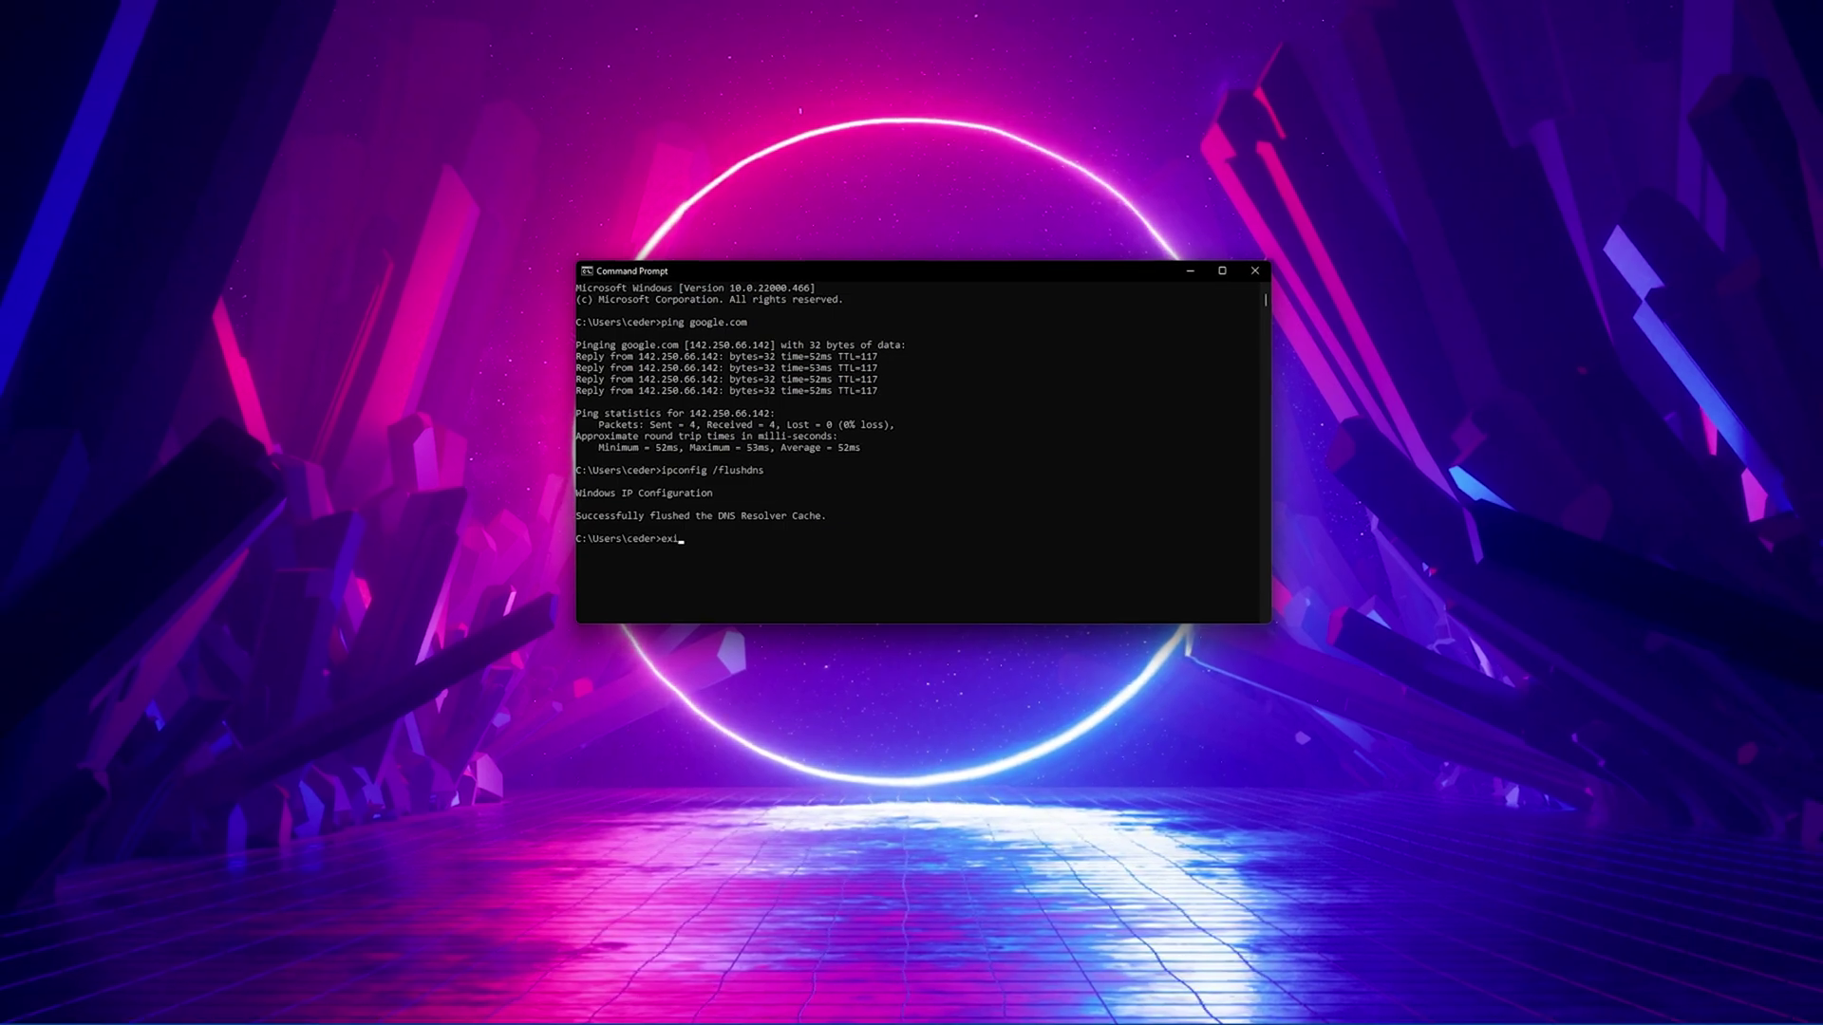
Step: Exit Command Prompt and open Control Panel's Network and Sharing Centre under Network and Internet
type("t")
key("Return")
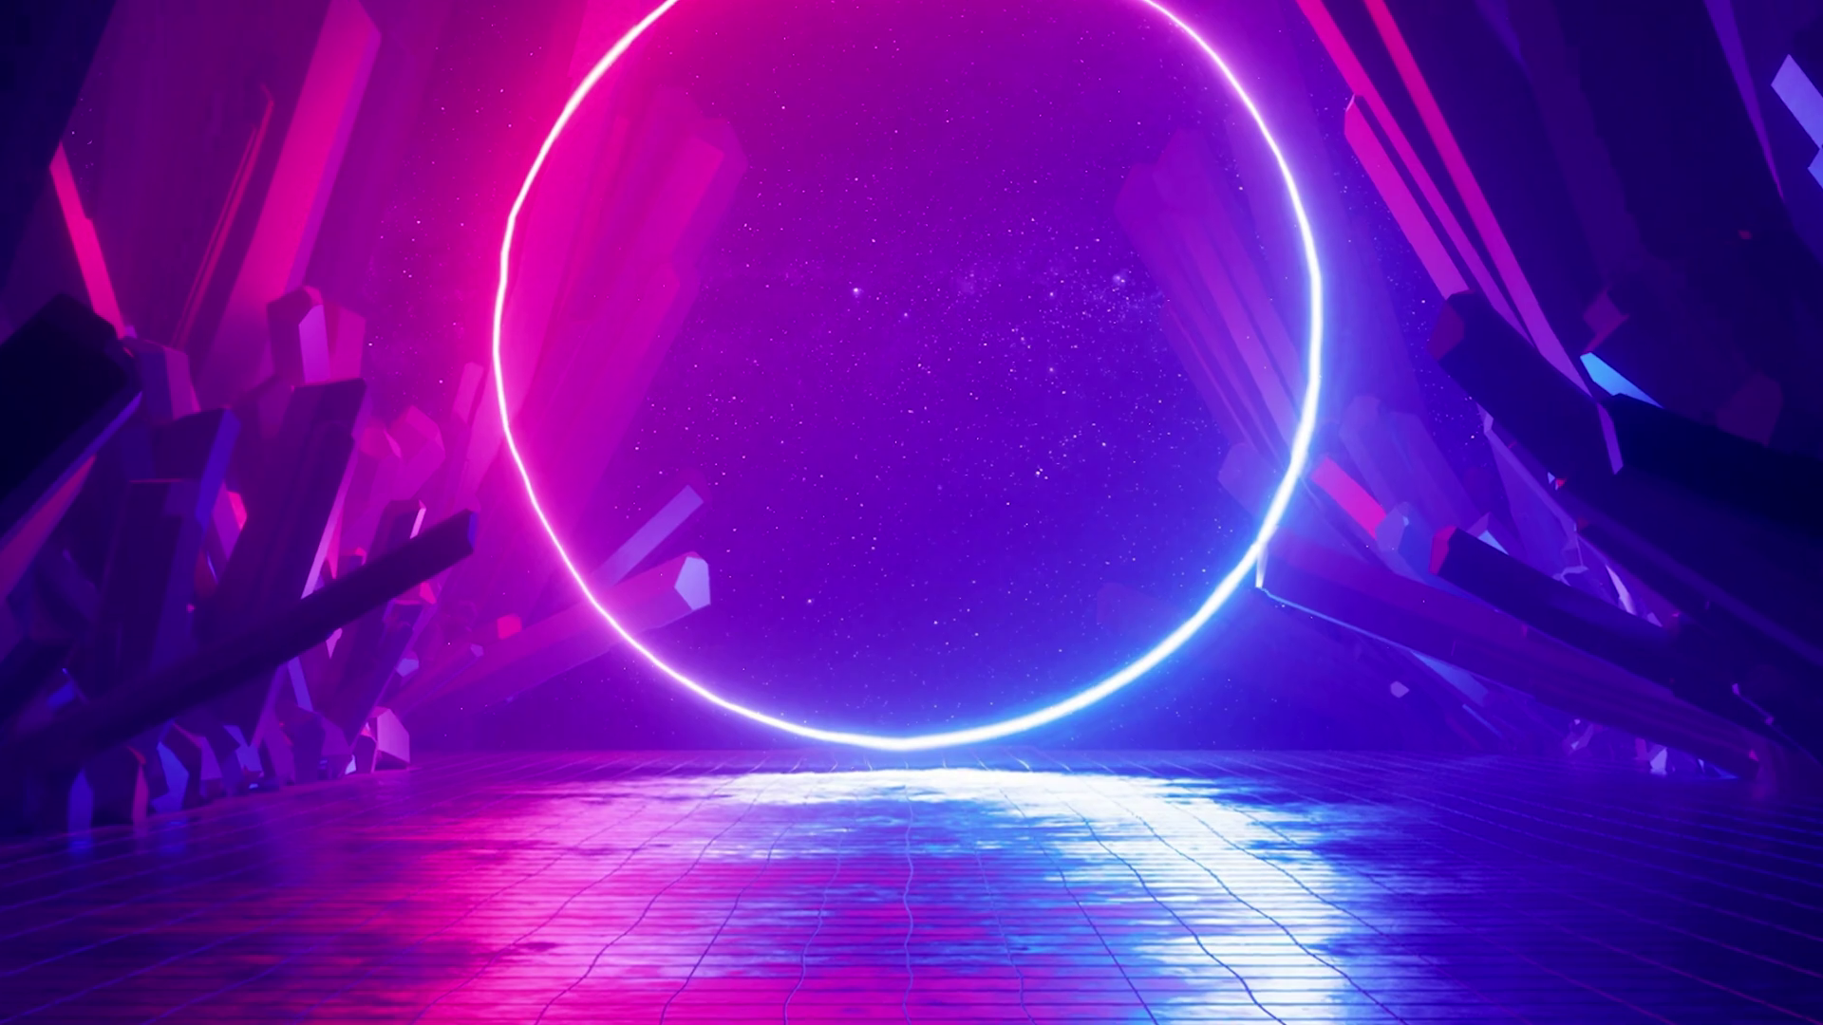
key("super")
type("control pa")
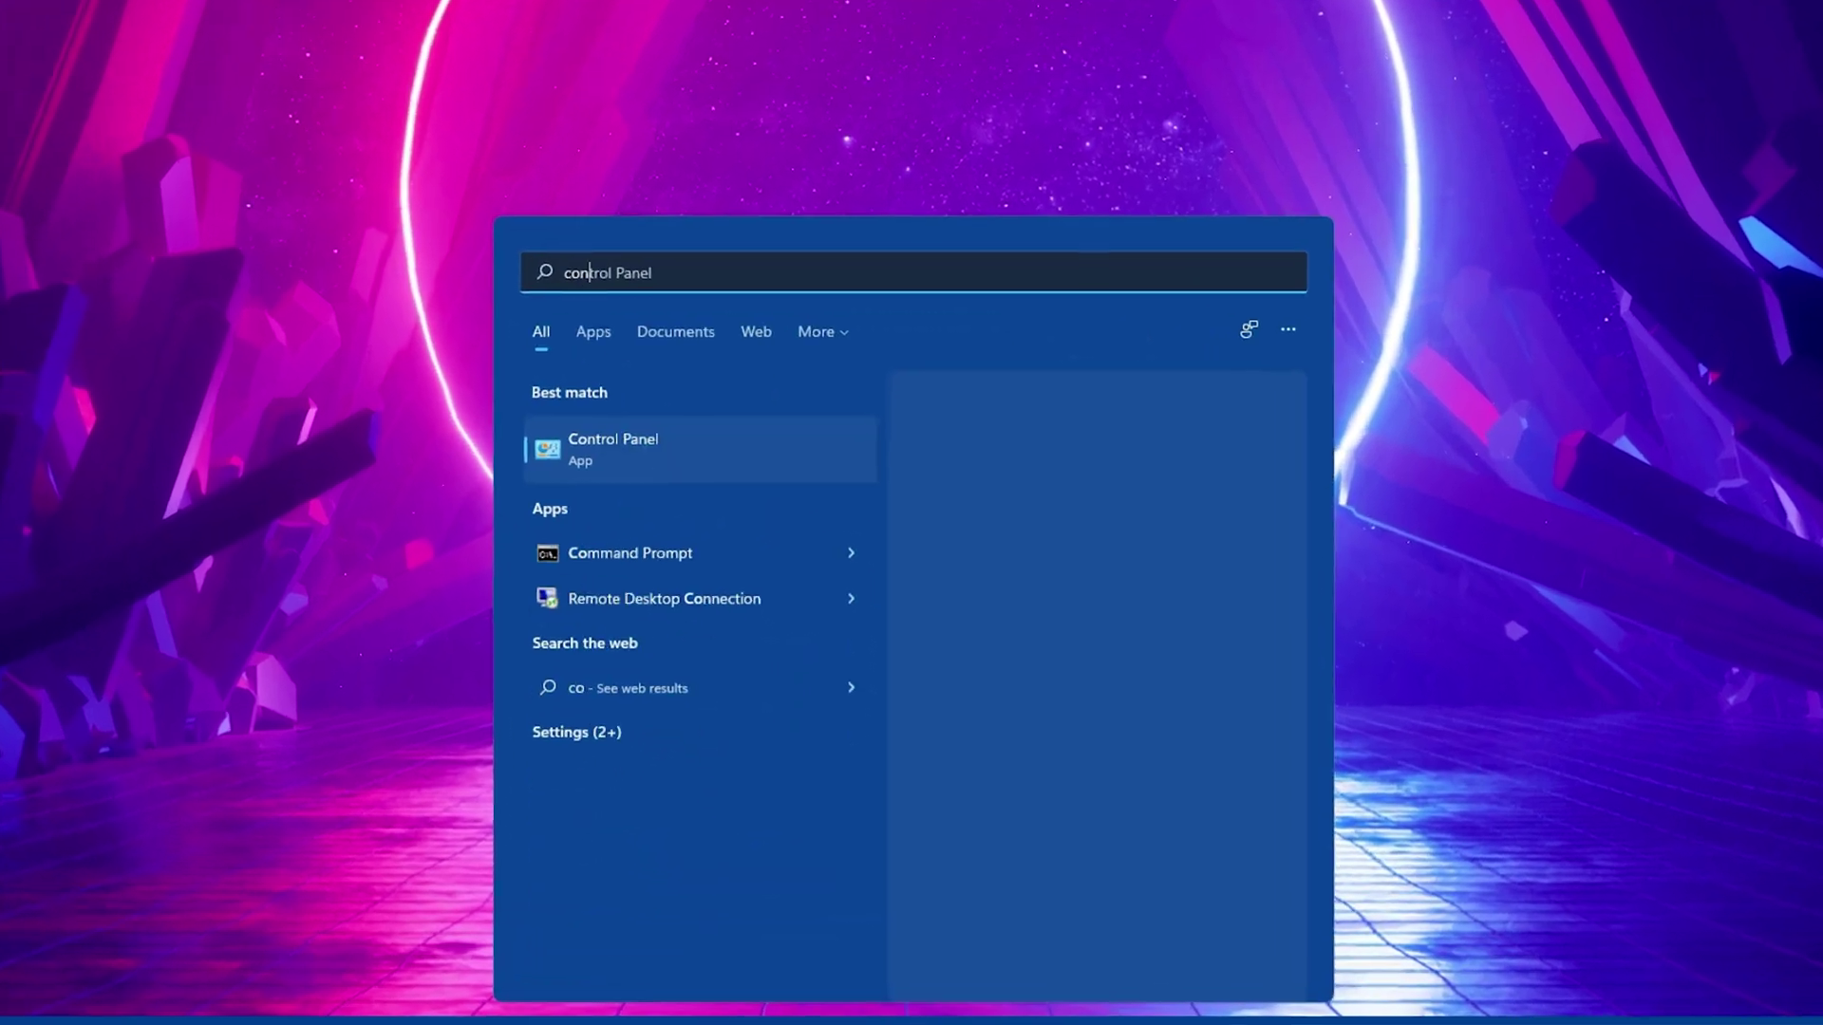
type("nel")
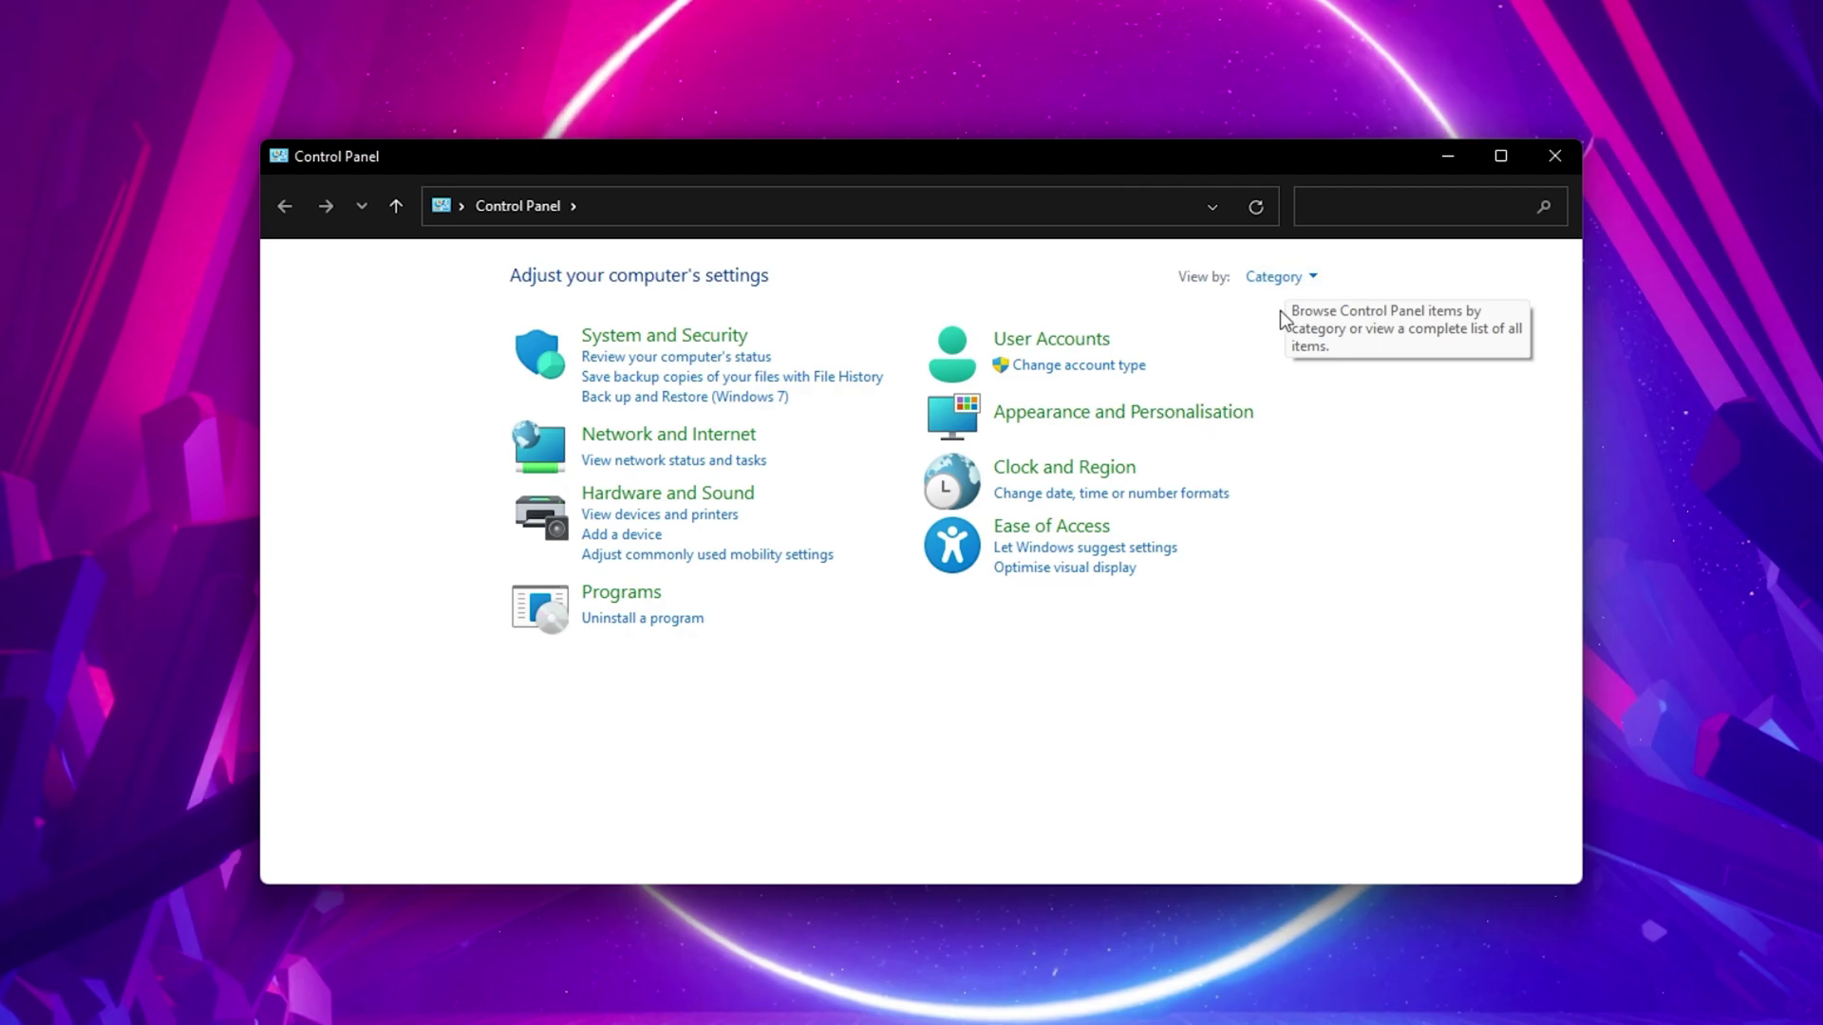
left_click(703, 437)
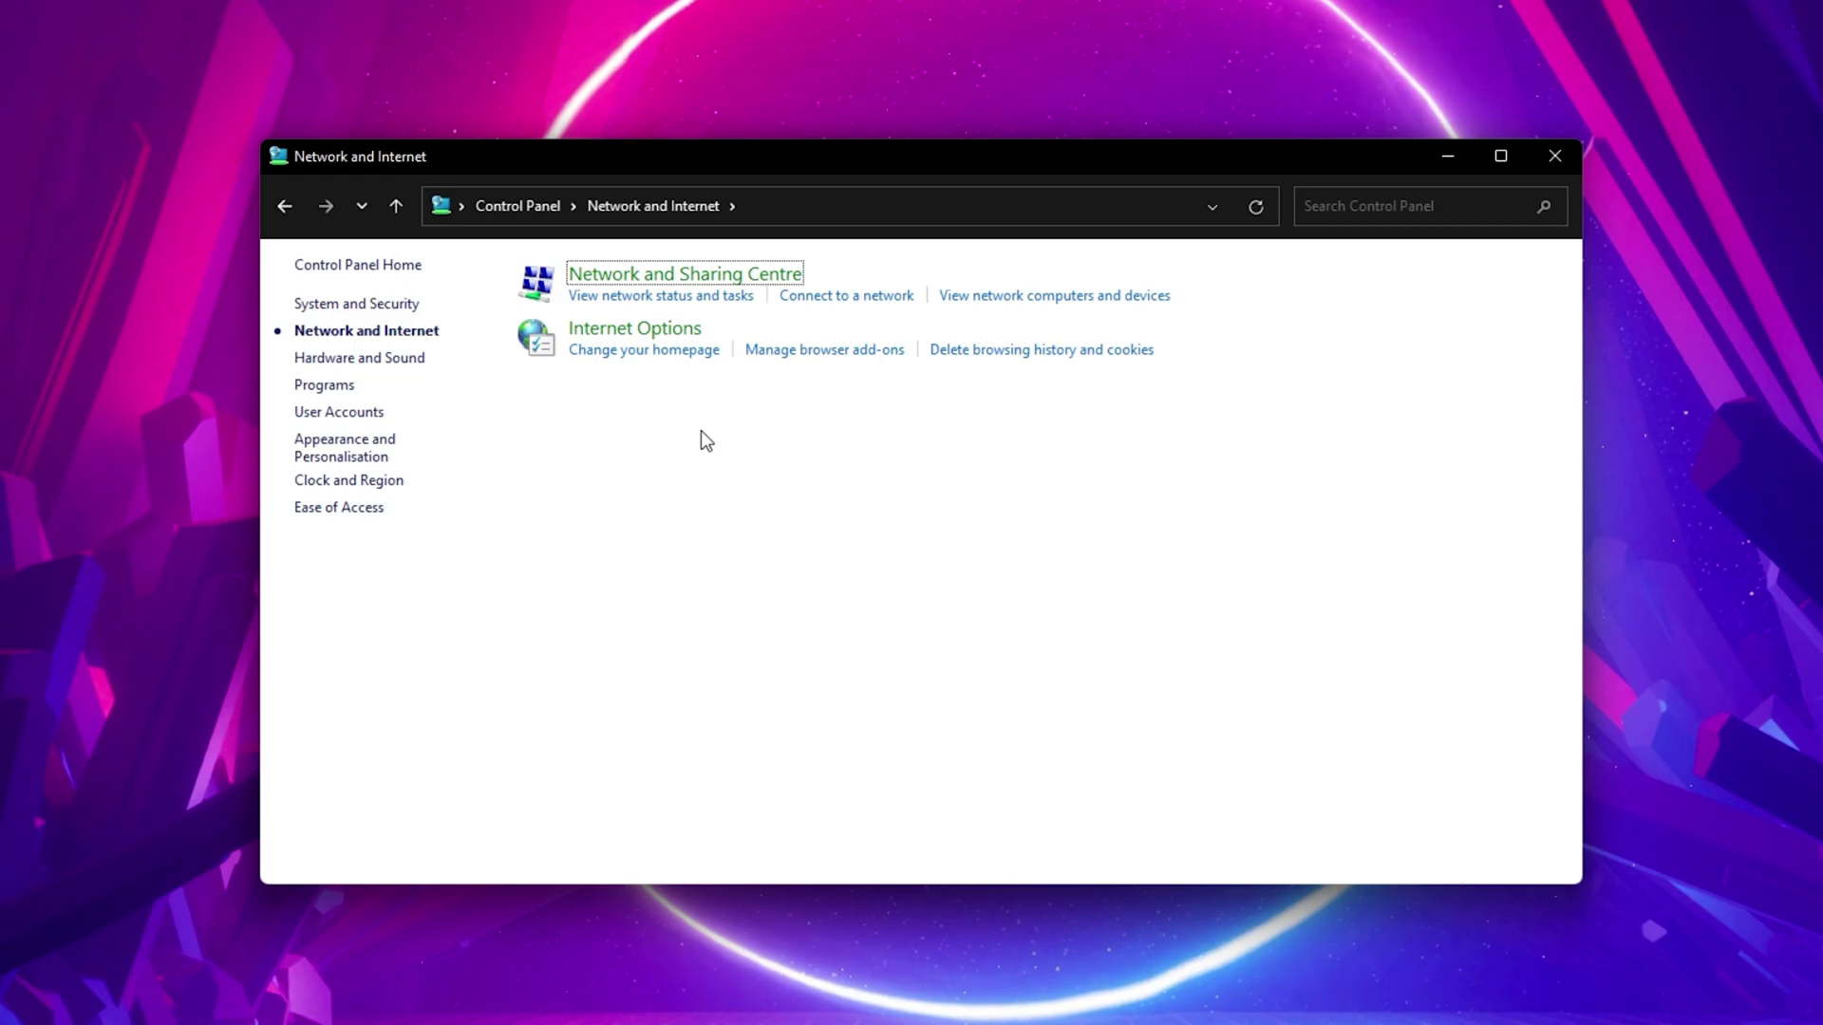
left_click(748, 278)
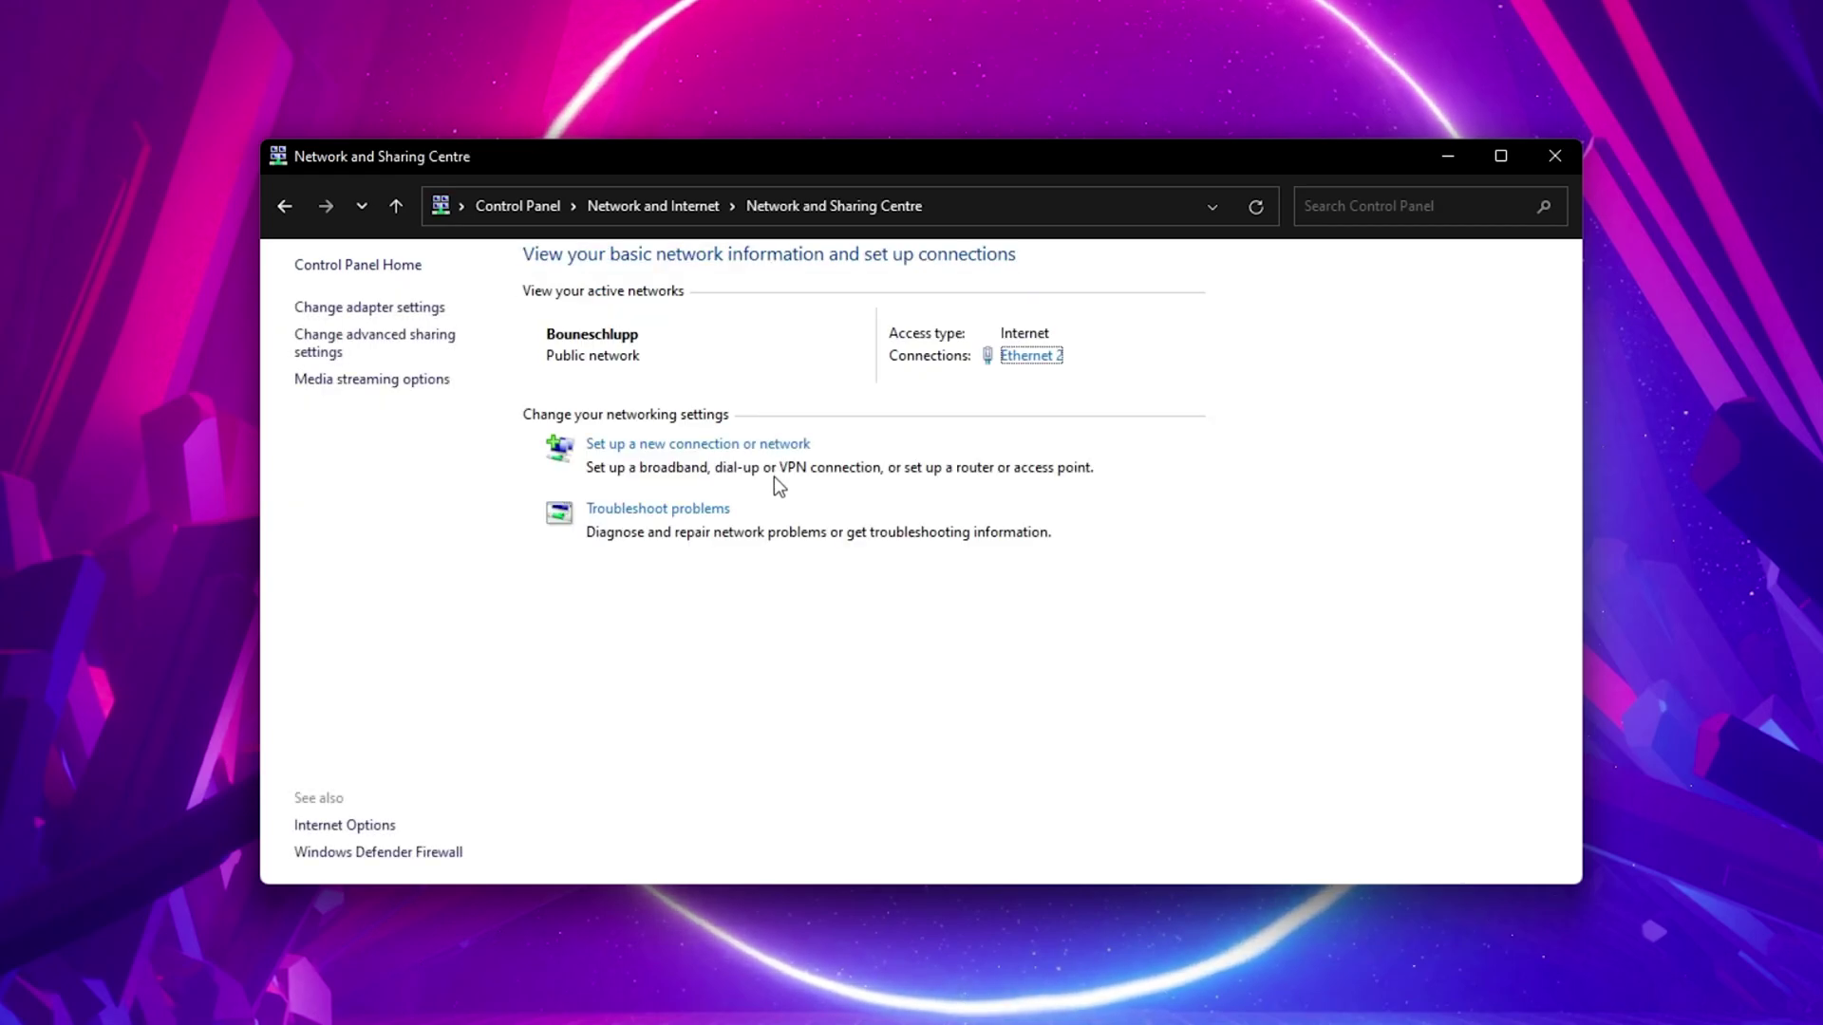
Step: Set Ethernet 2's TCP/IPv4 DNS servers to 8.8.8.8 and 8.8.4.4 and confirm with OK
left_click(1020, 358)
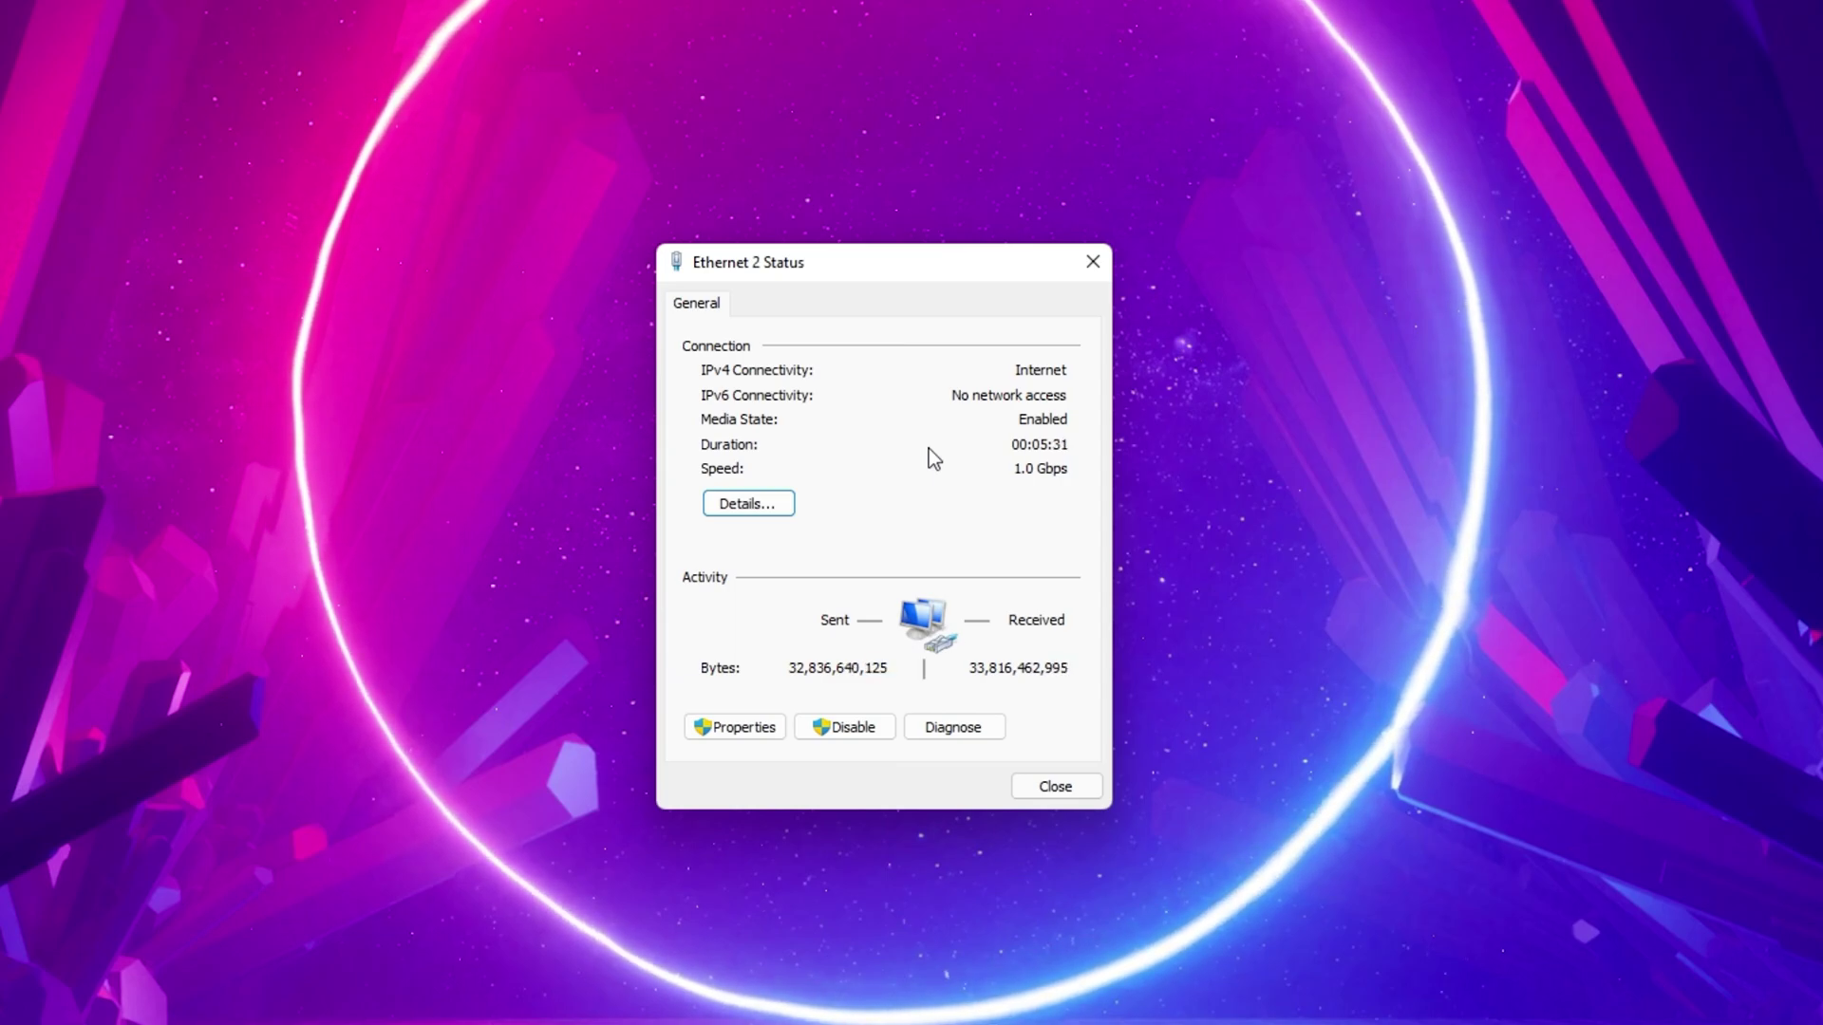
left_click(731, 727)
left_click_drag(748, 289, 1056, 256)
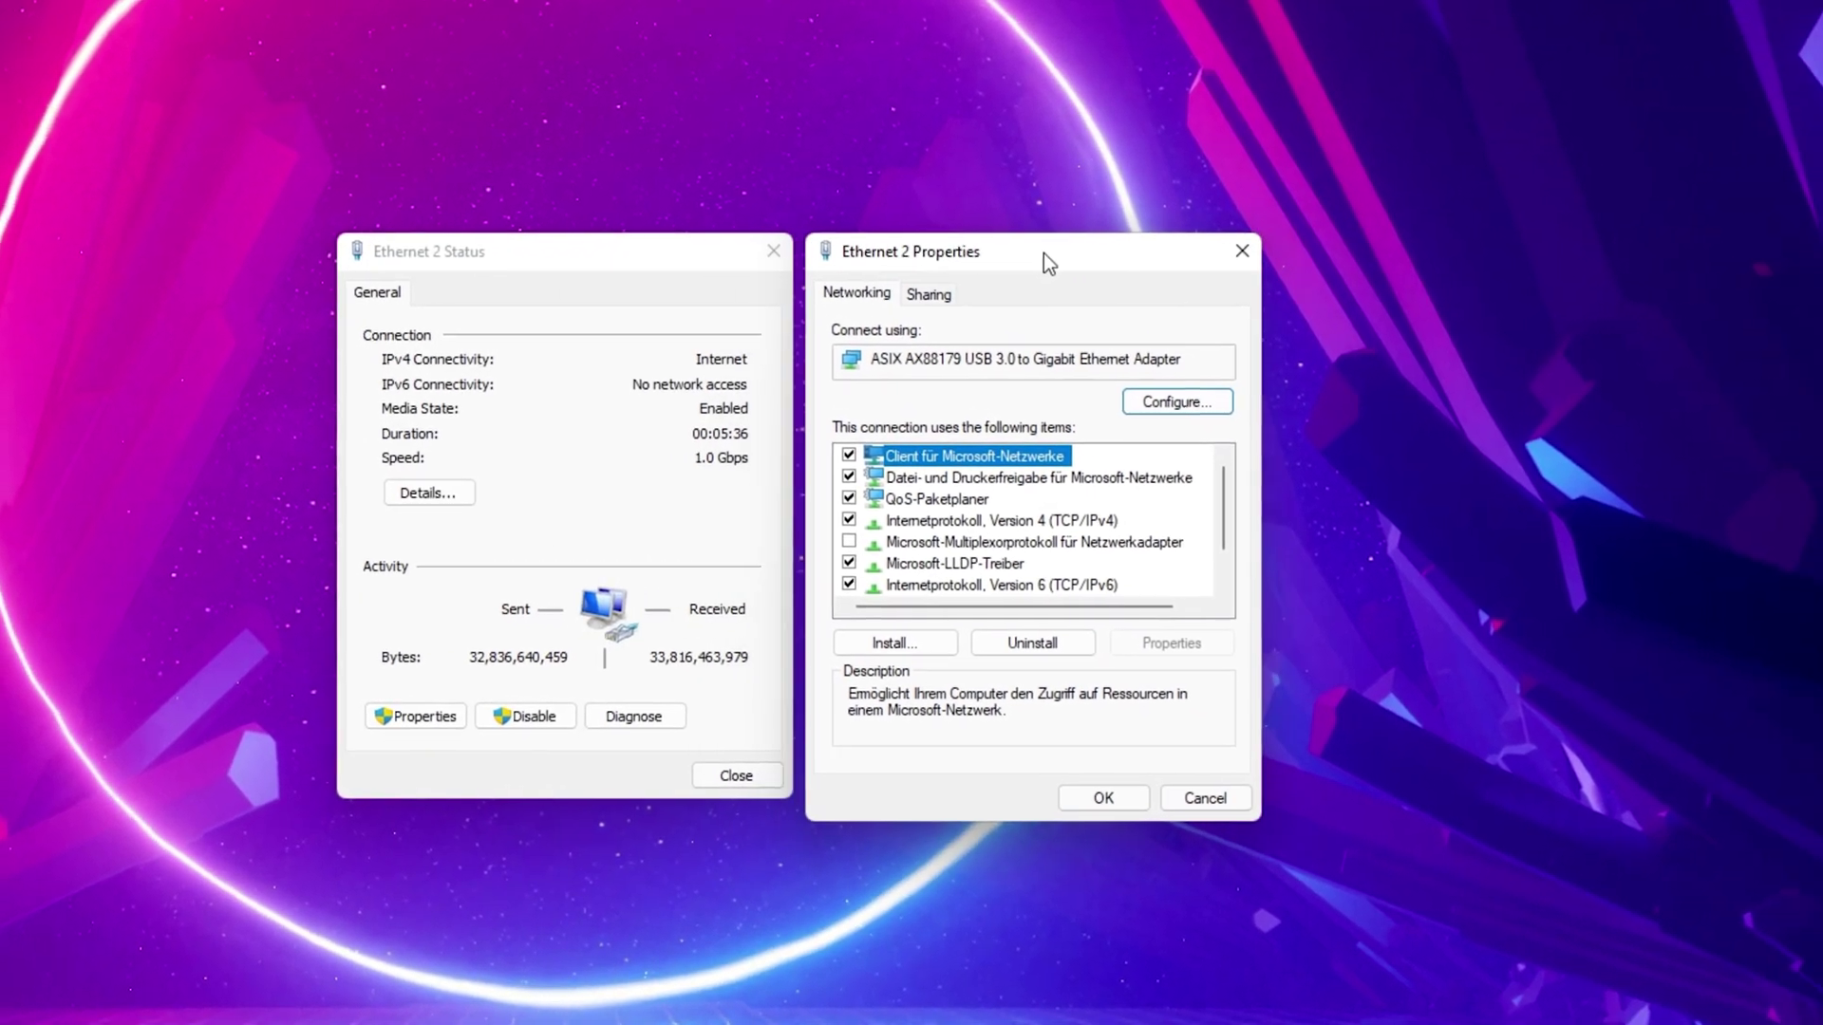
left_click(1021, 523)
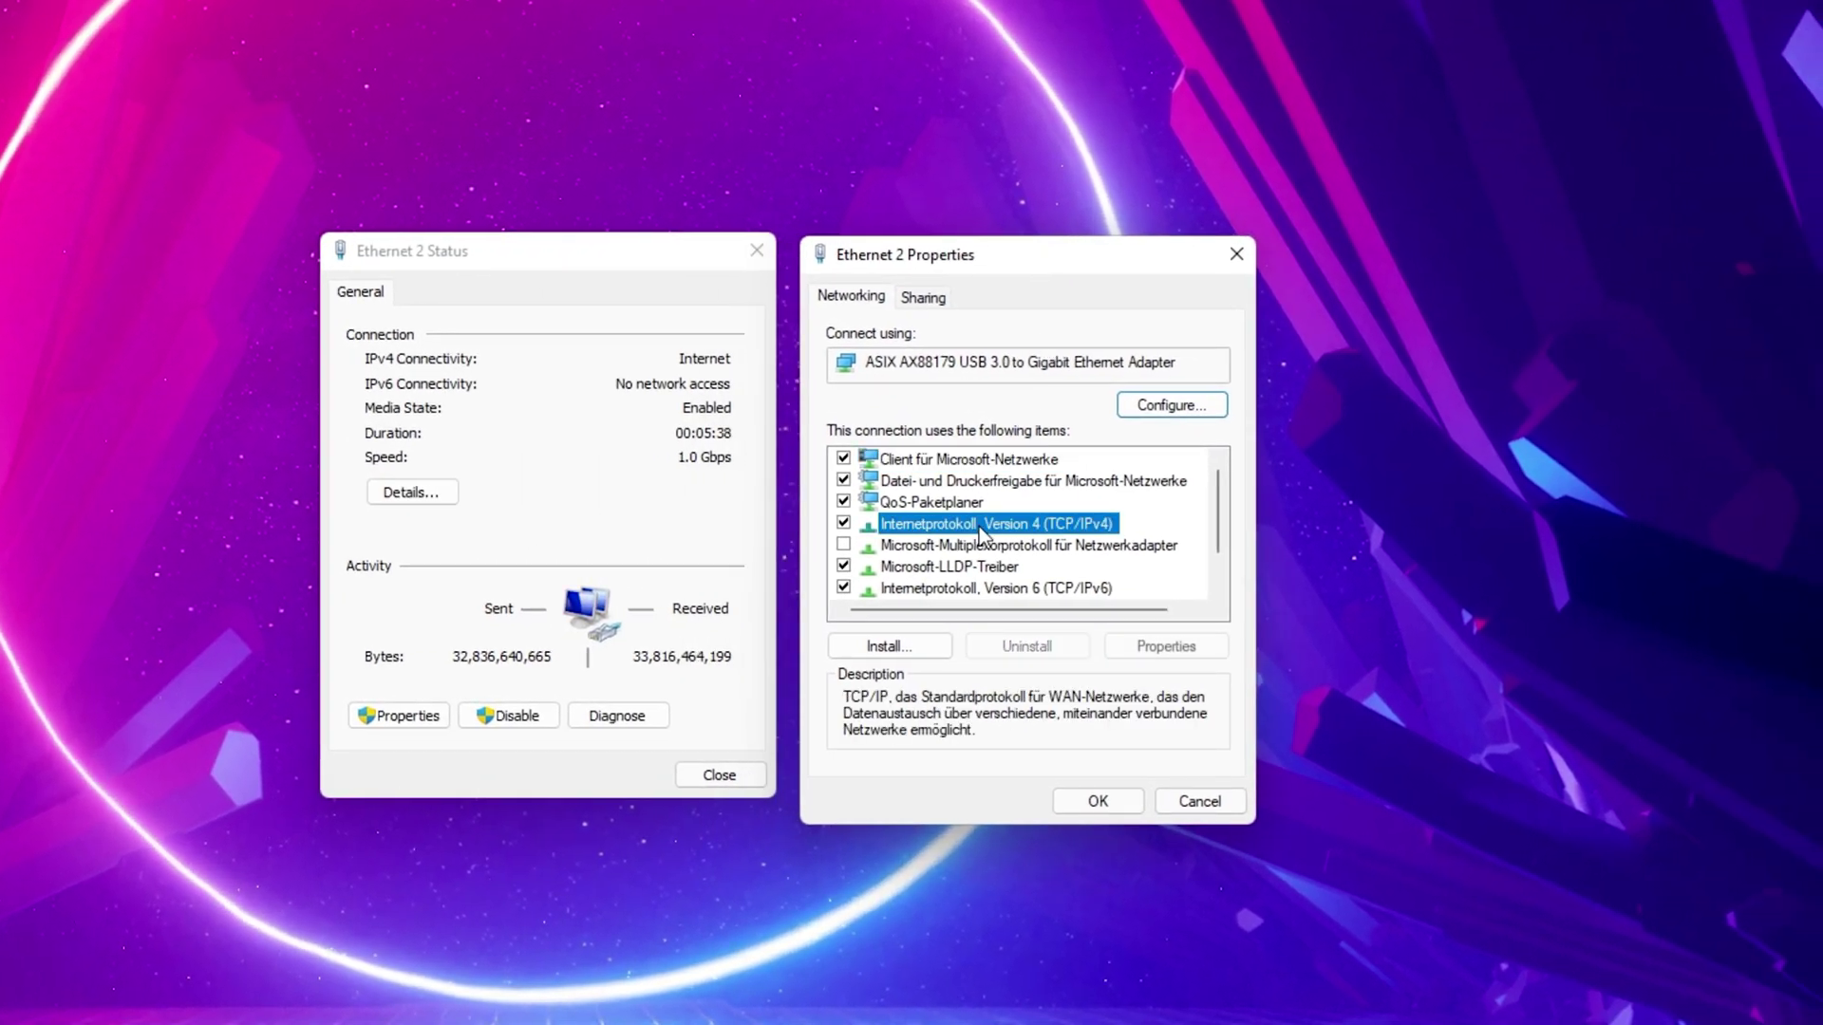
double_click(1014, 528)
left_click_drag(1075, 353, 1511, 253)
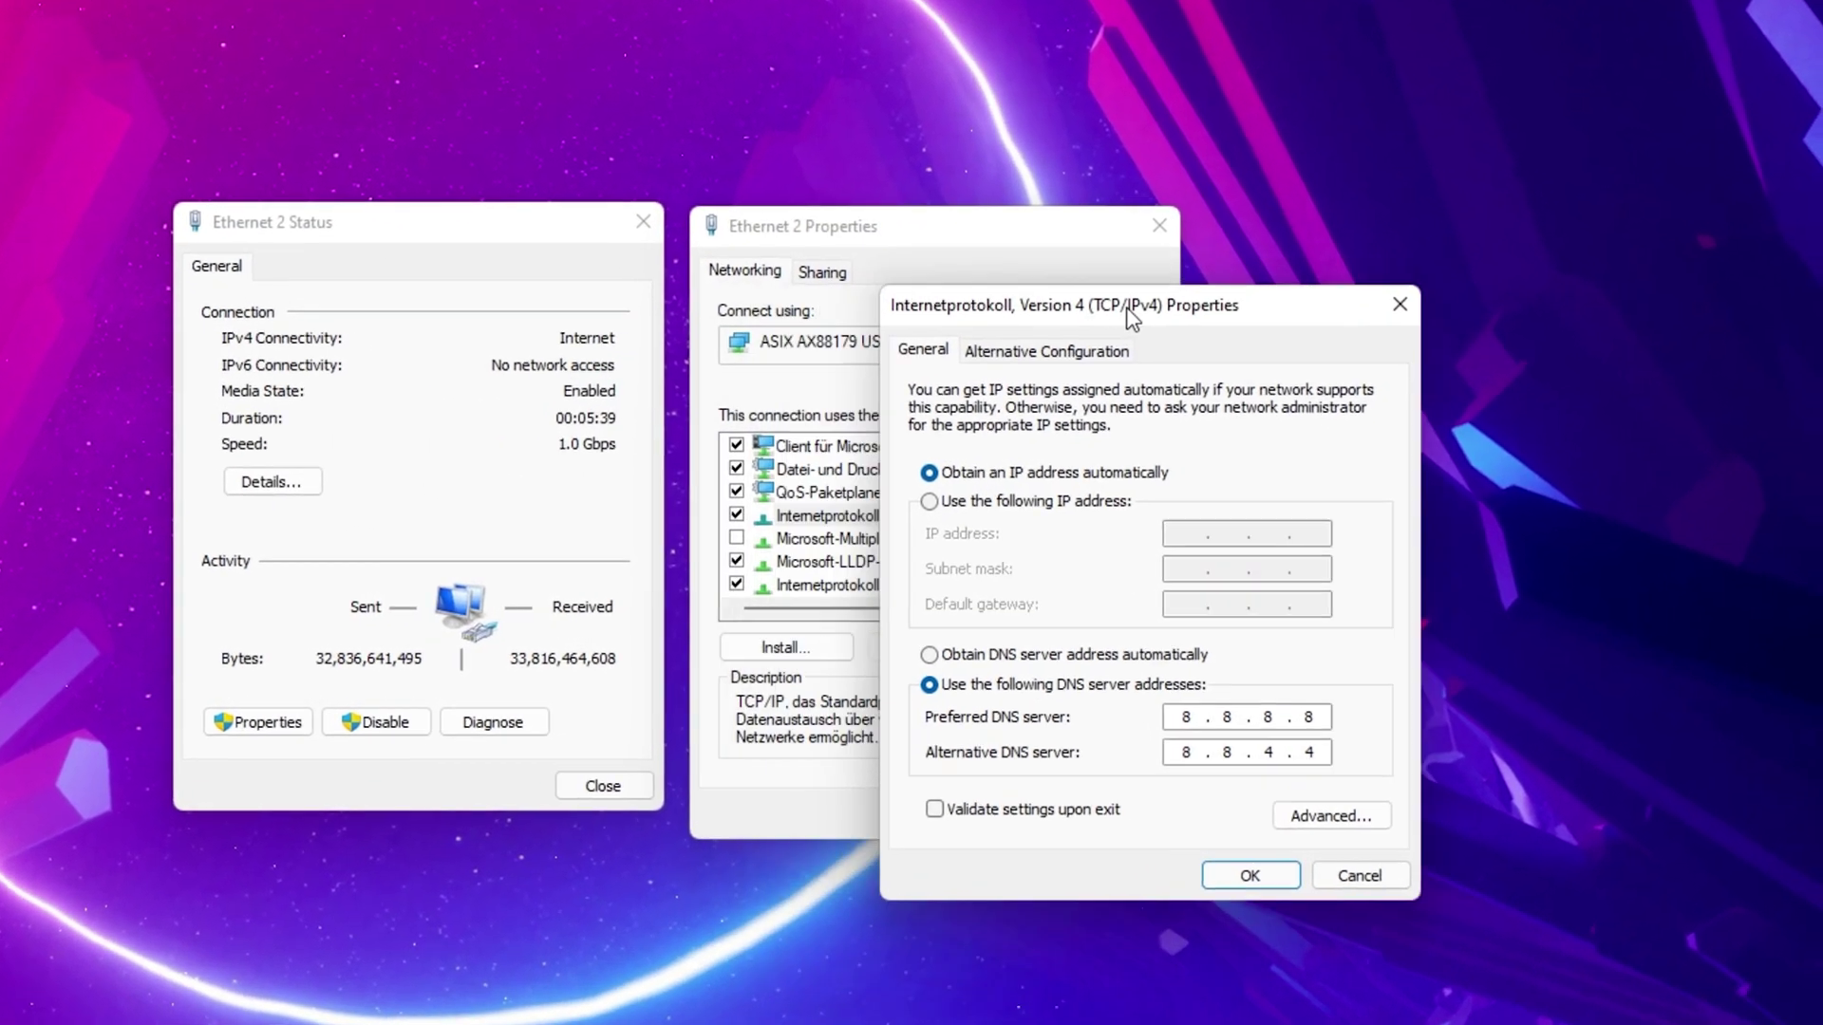
left_click_drag(1420, 208, 1420, 213)
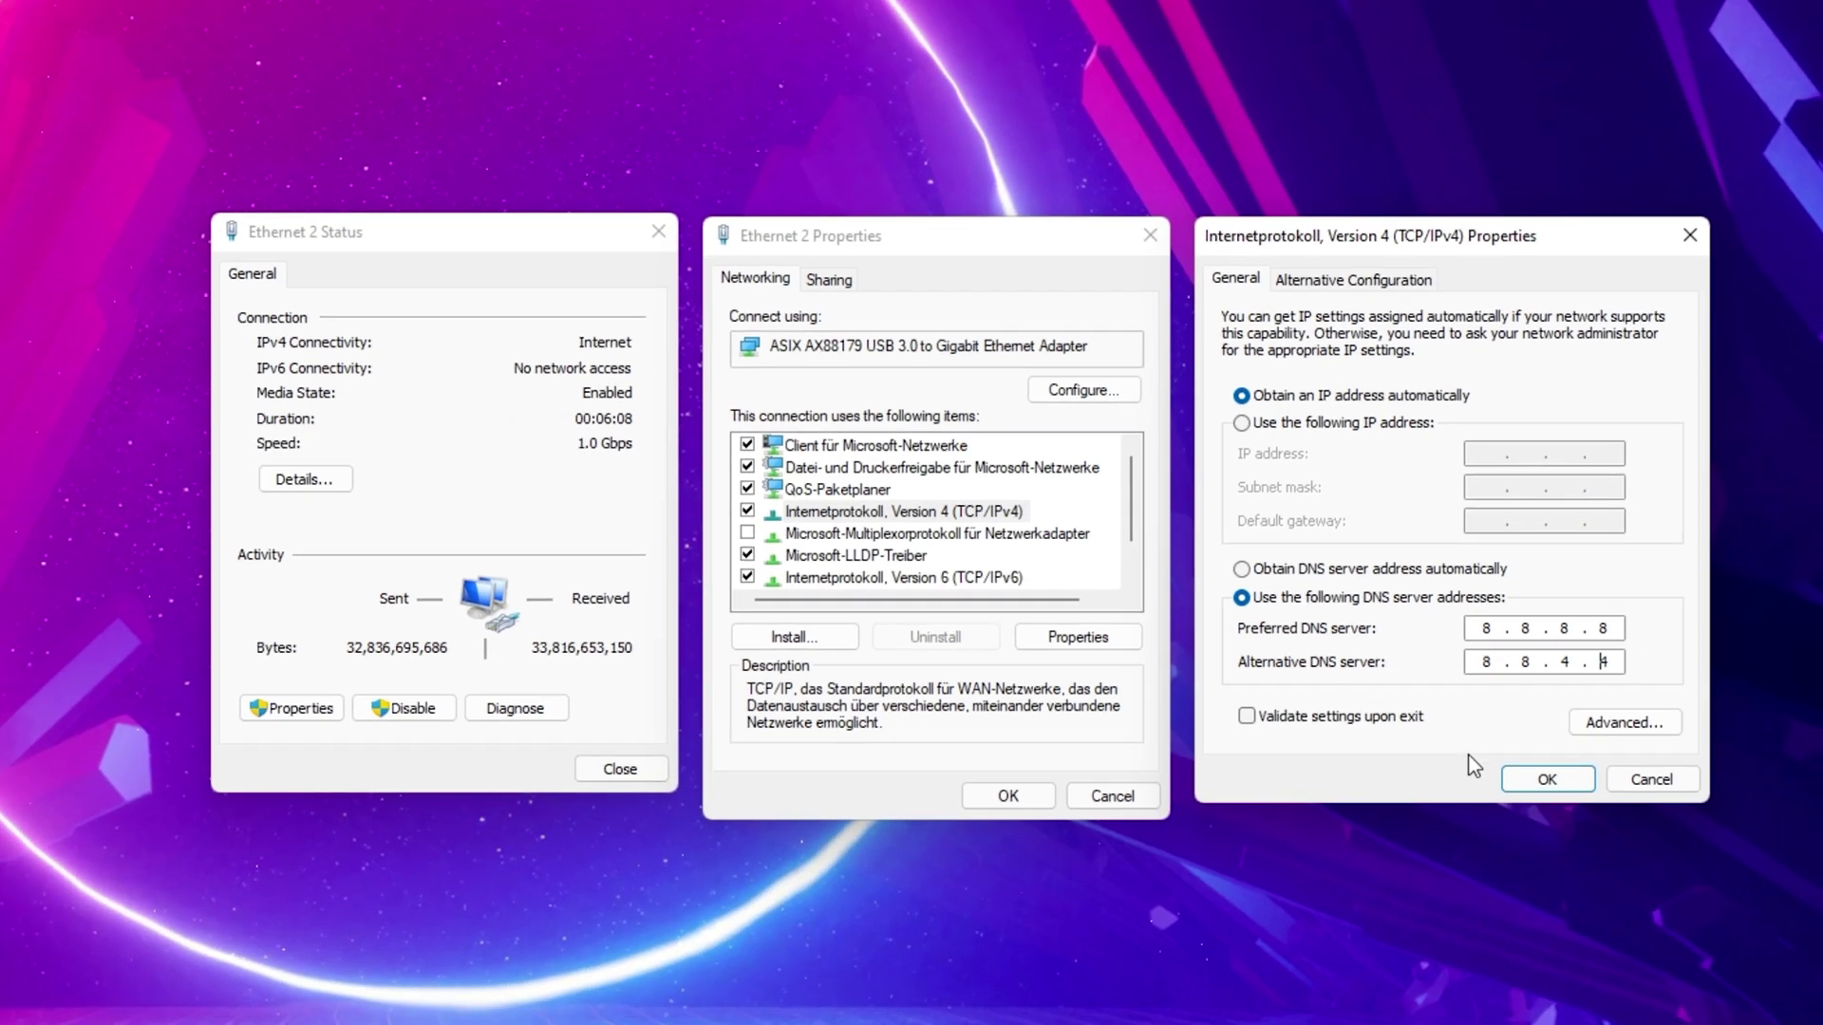
left_click(1549, 803)
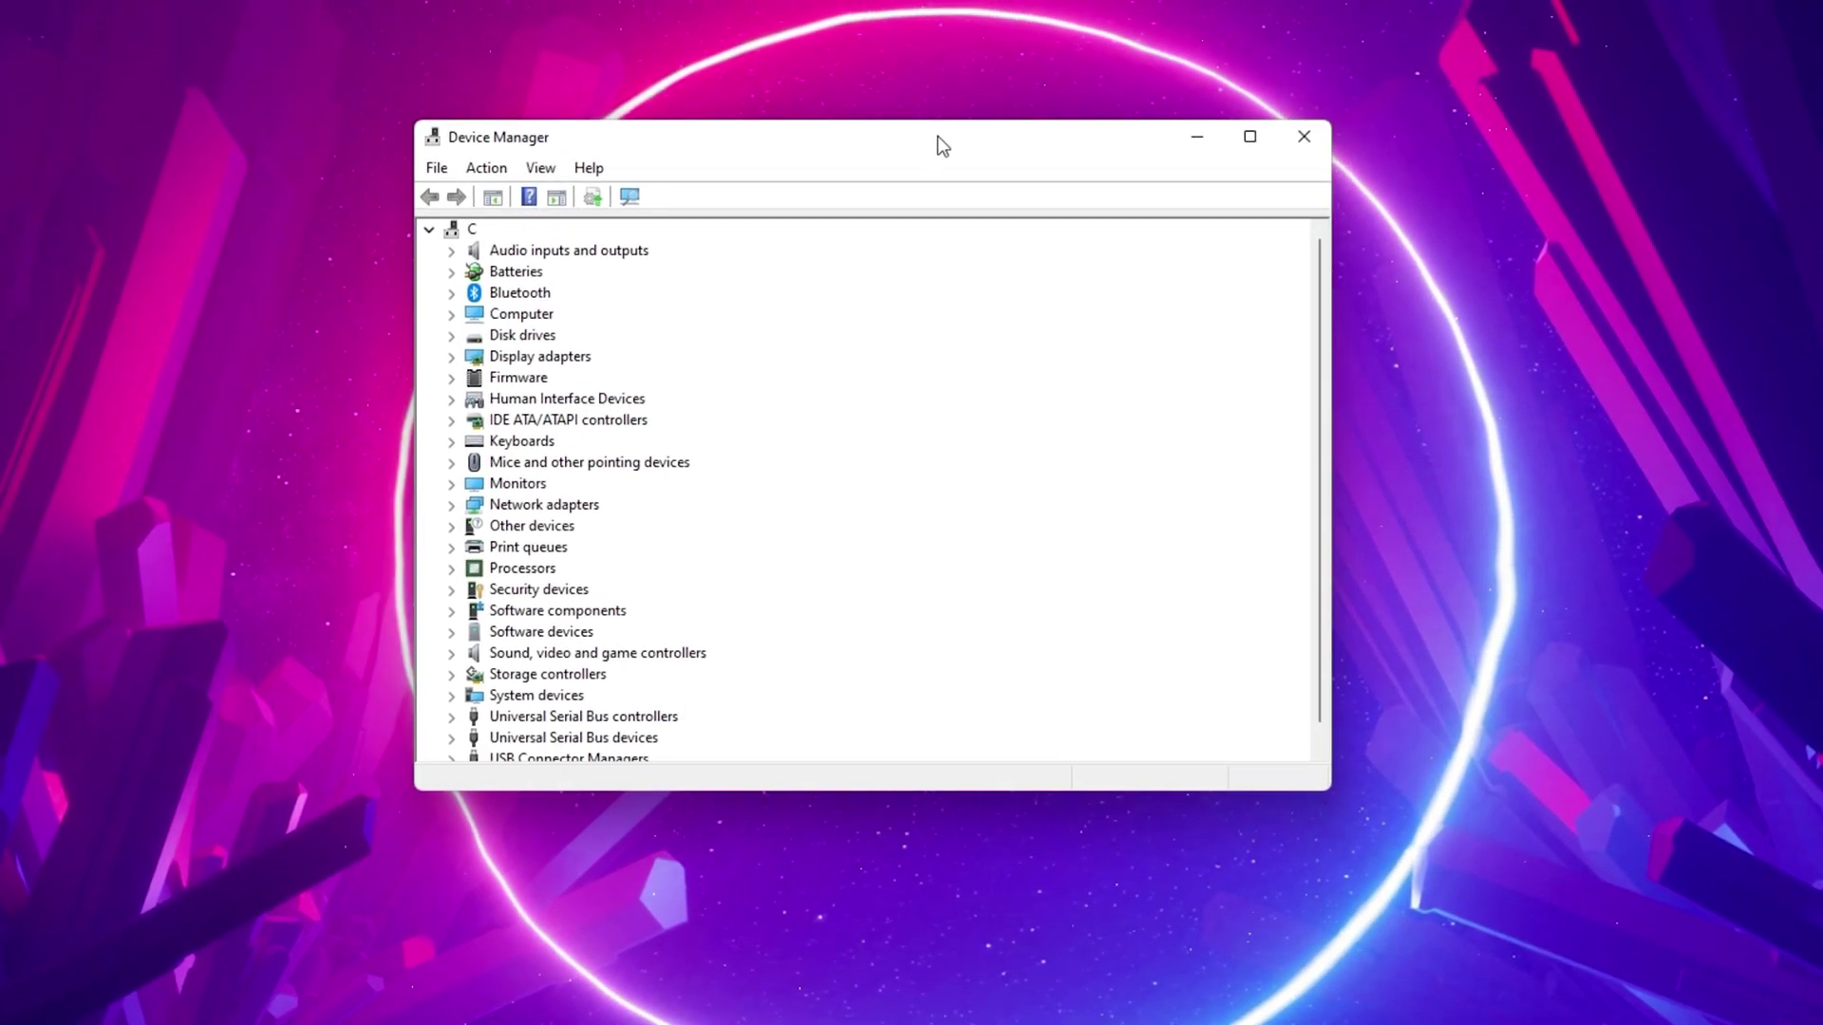
Step: Start a driver update for the ASIX AX88179 adapter under Network adapters, then close the wizard
left_click_drag(936, 142, 1013, 225)
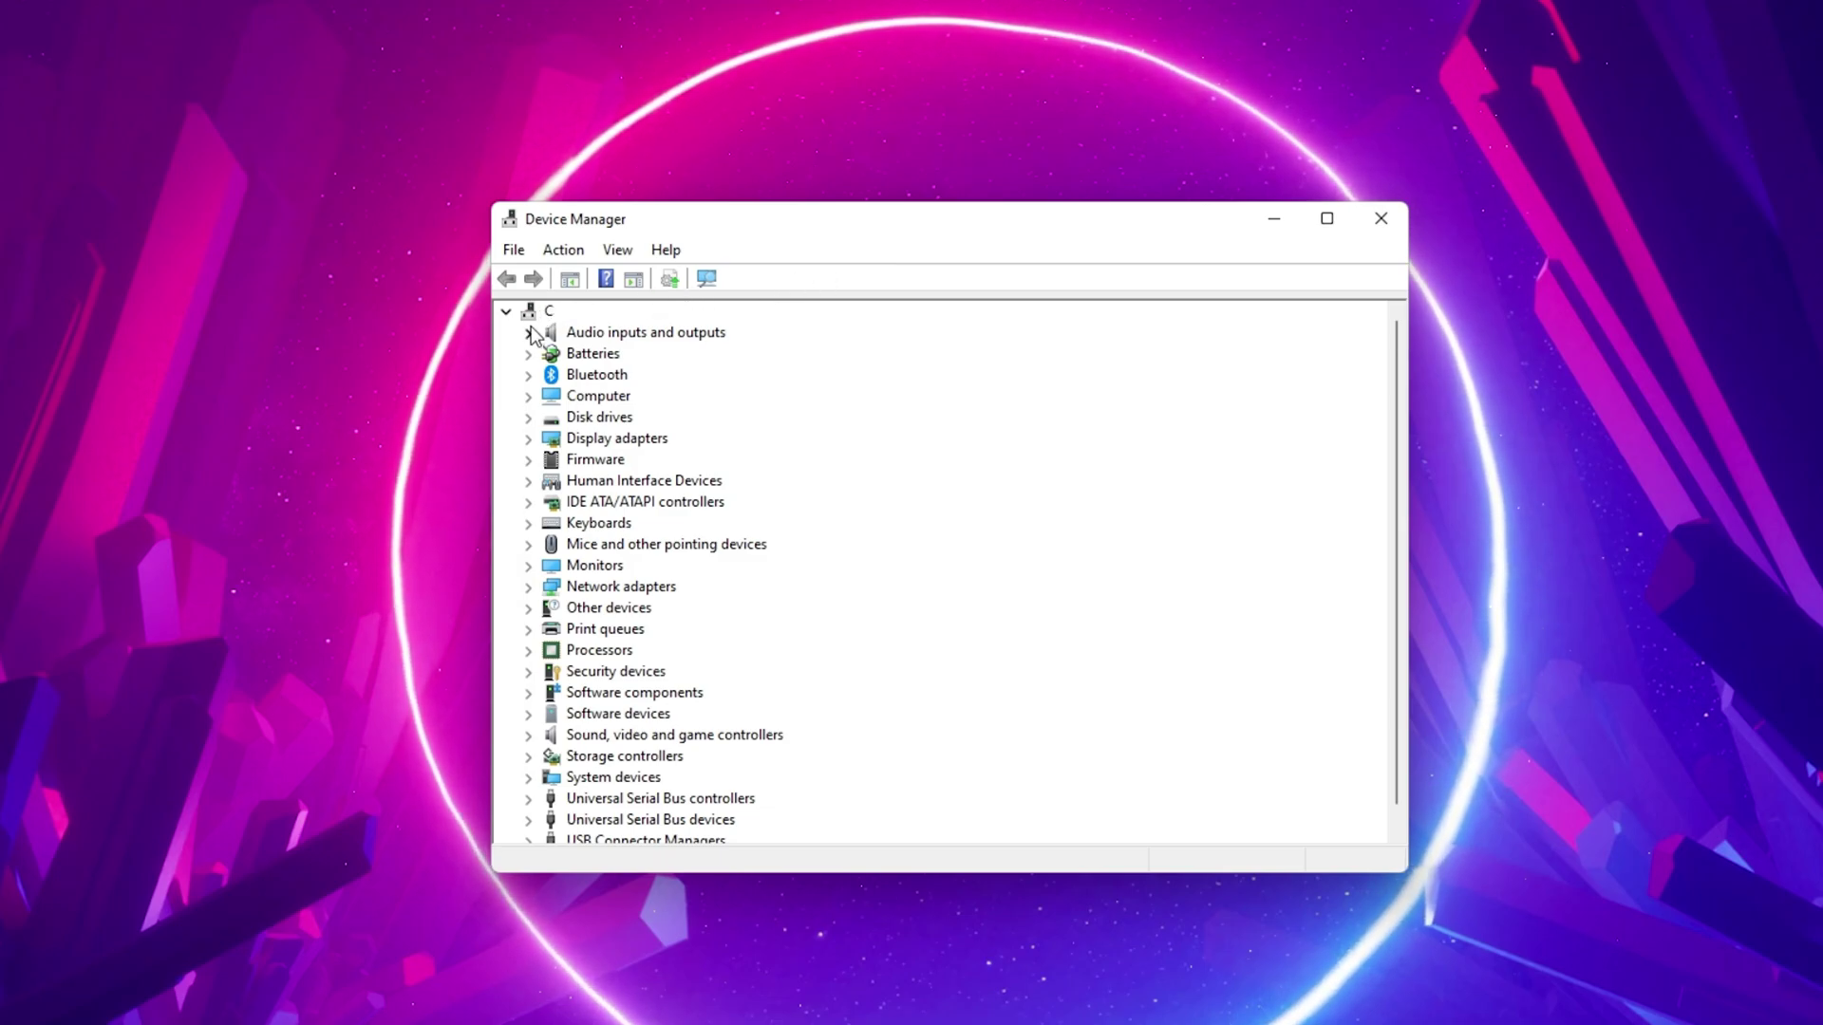
left_click(527, 587)
left_click(609, 590)
right_click(891, 597)
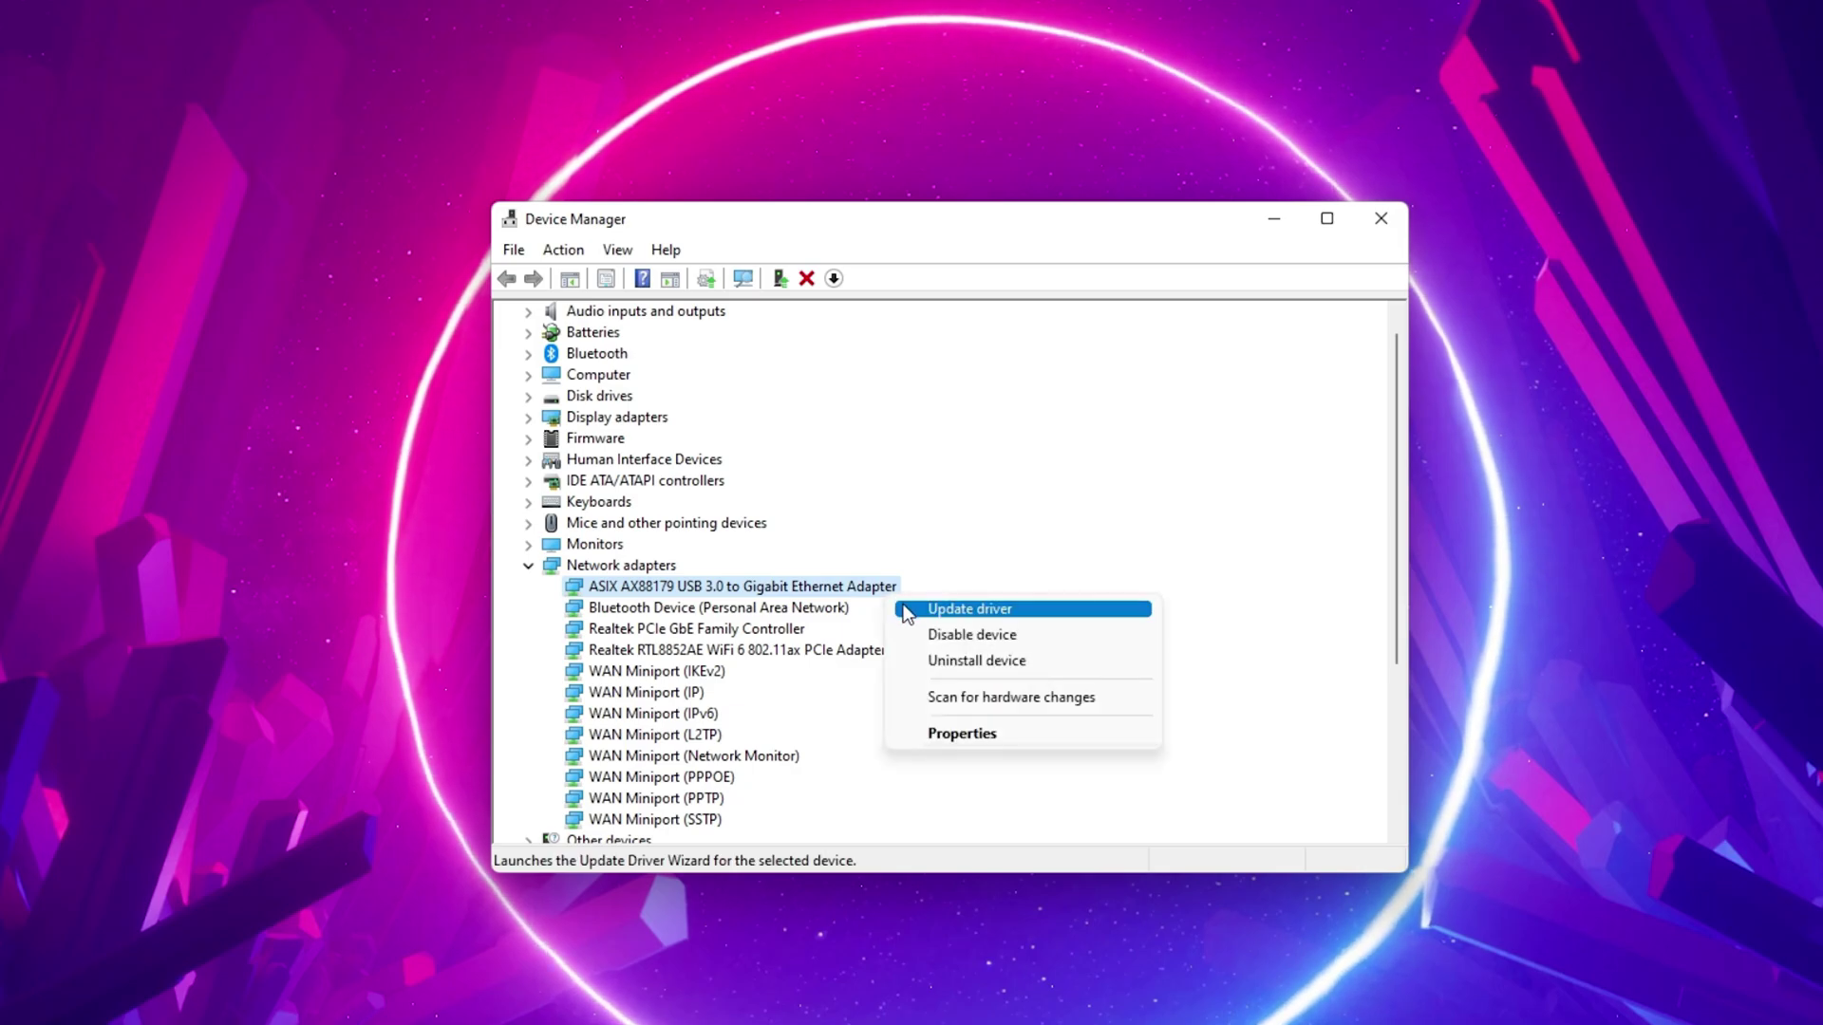
left_click(906, 610)
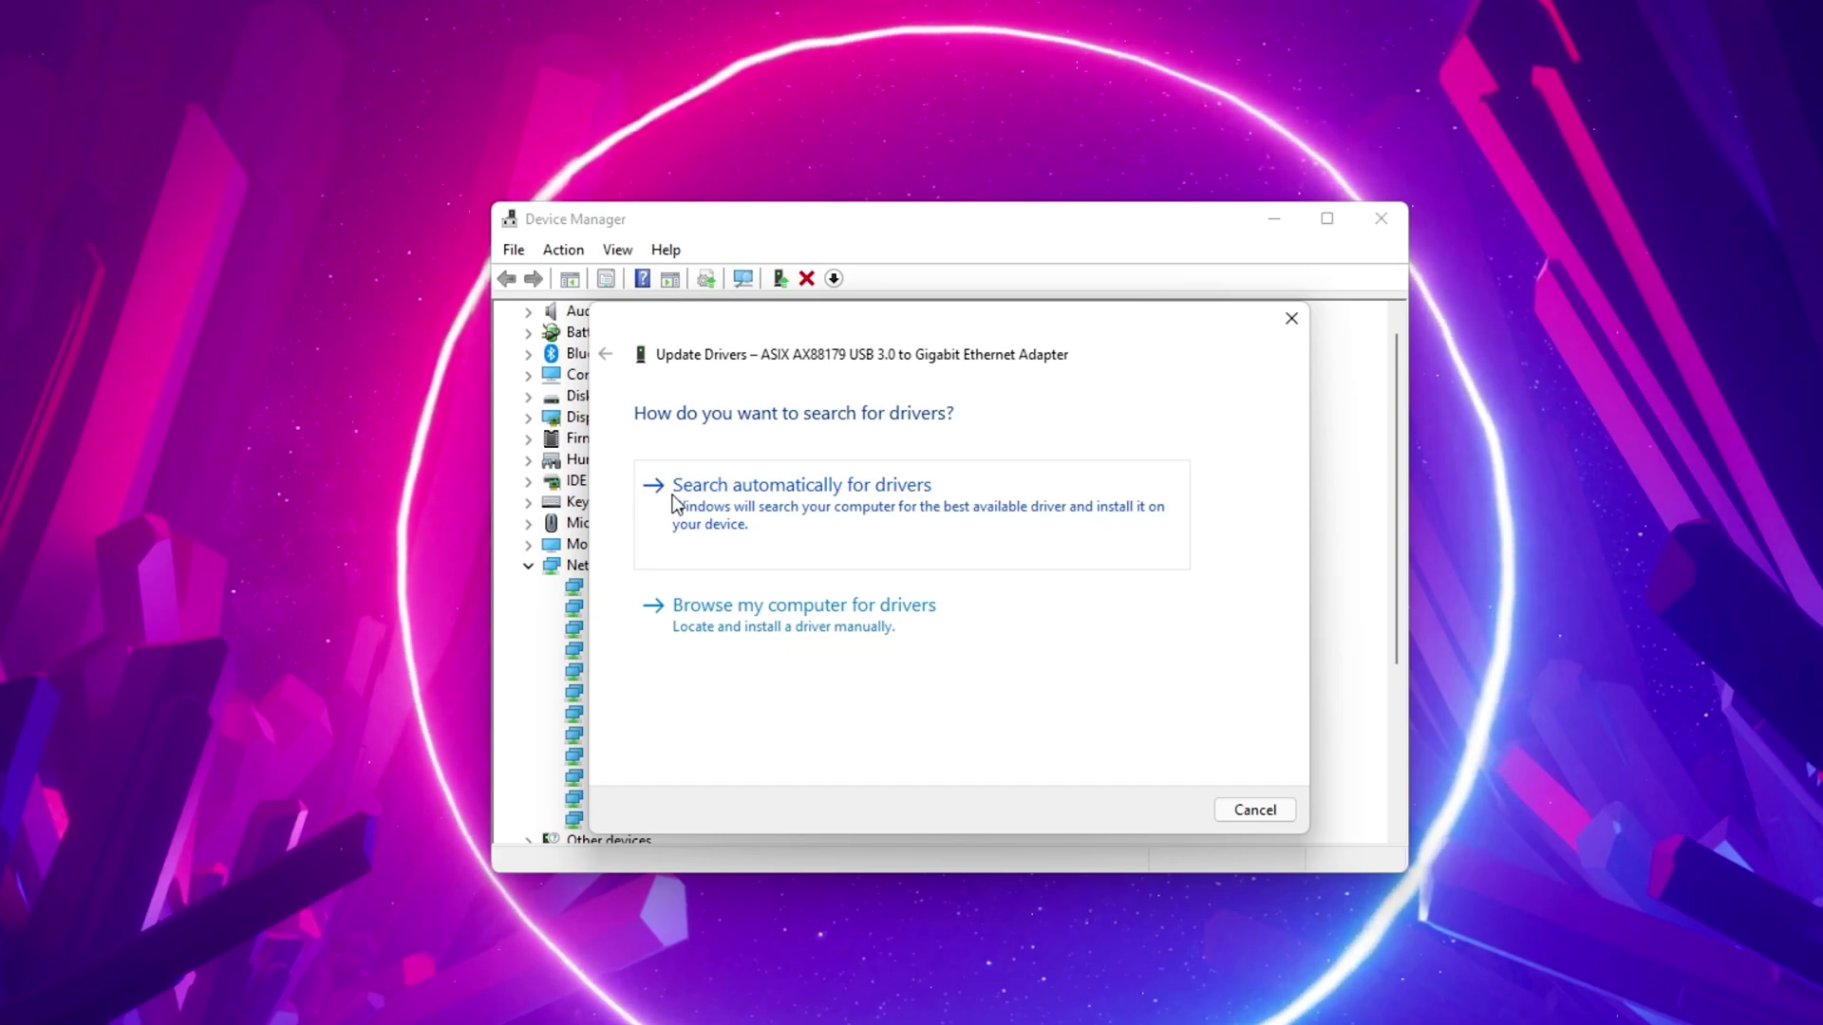
left_click(1291, 318)
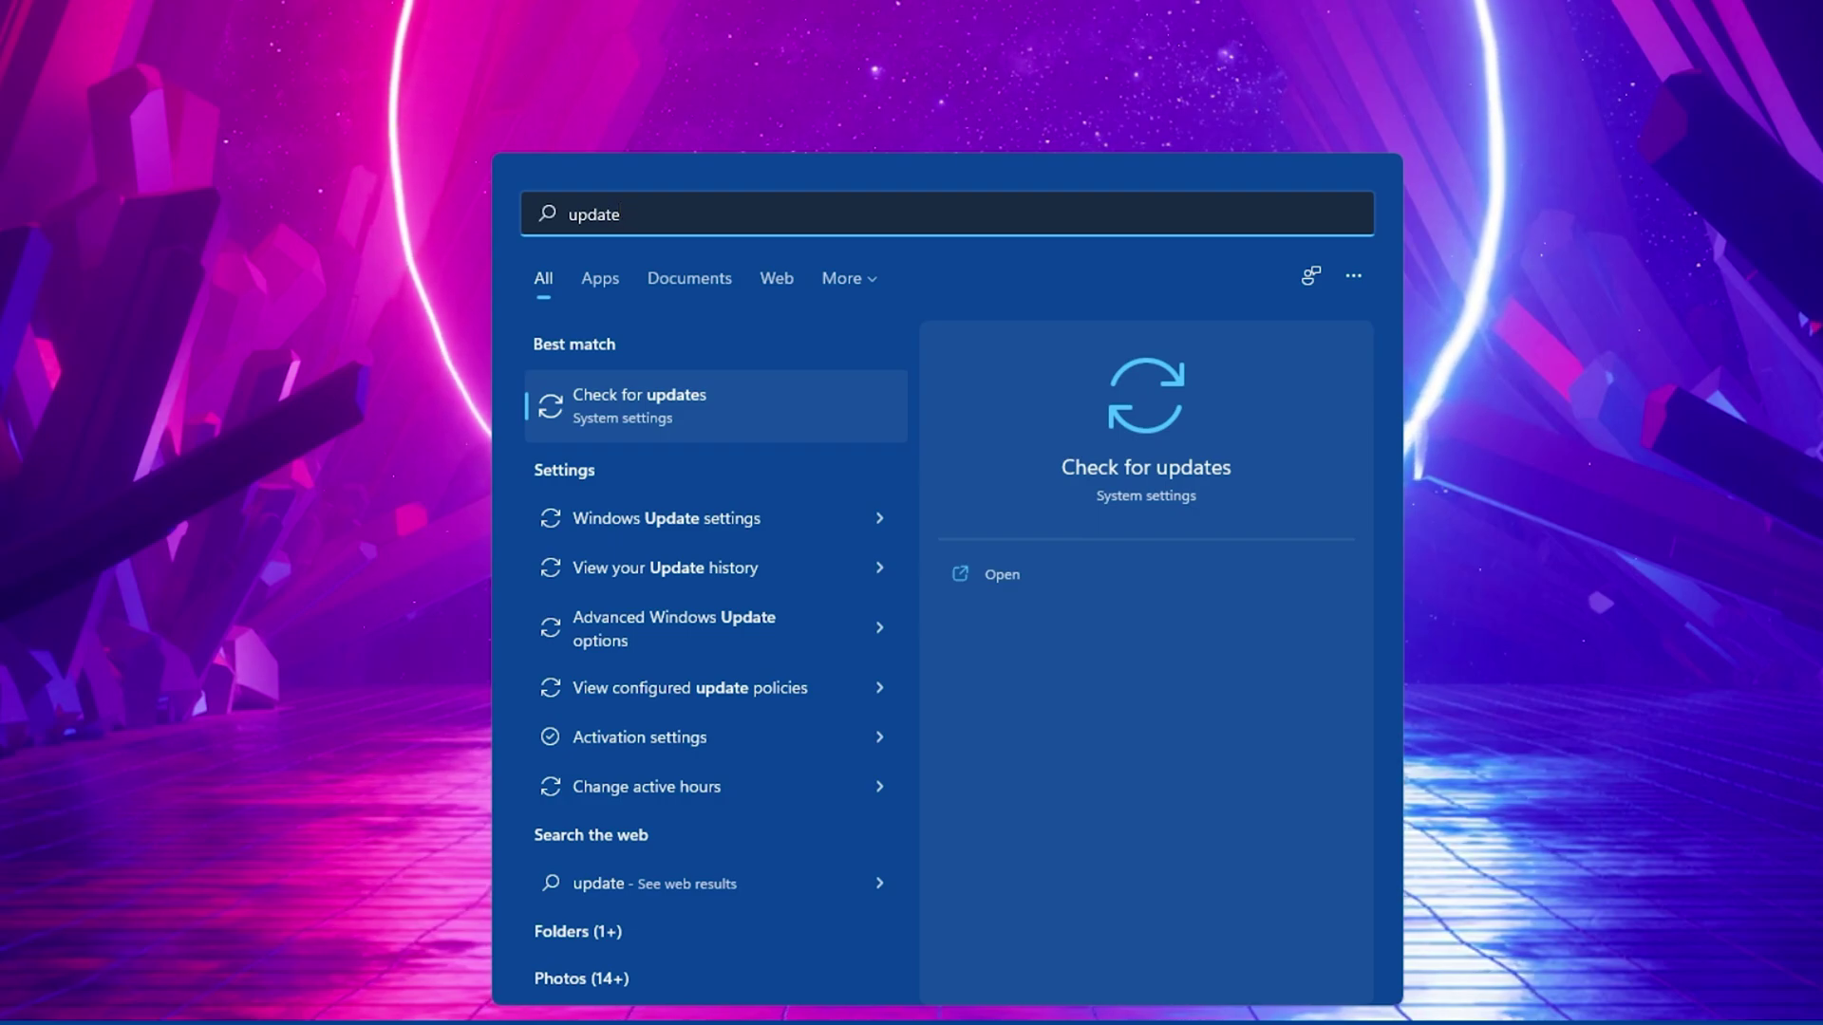
Step: Open the 'Check for updates' Settings page and run a Windows Update check
key("Return")
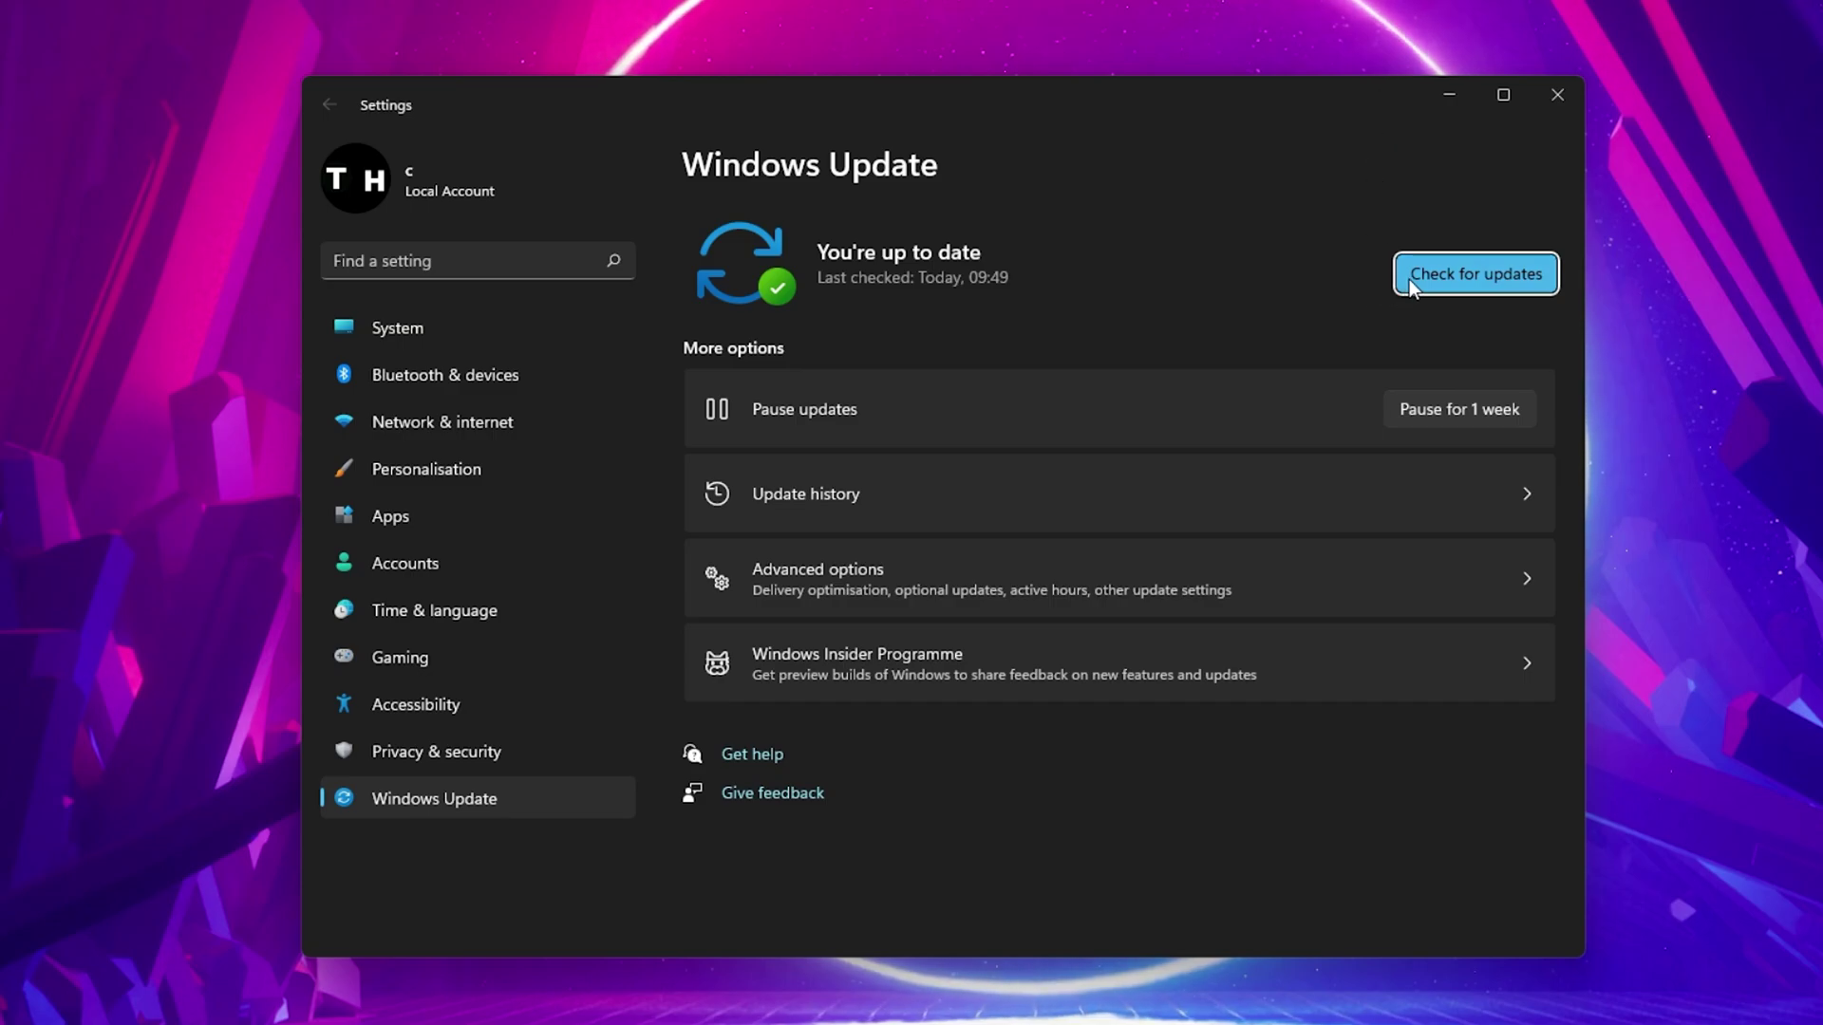
left_click(1447, 271)
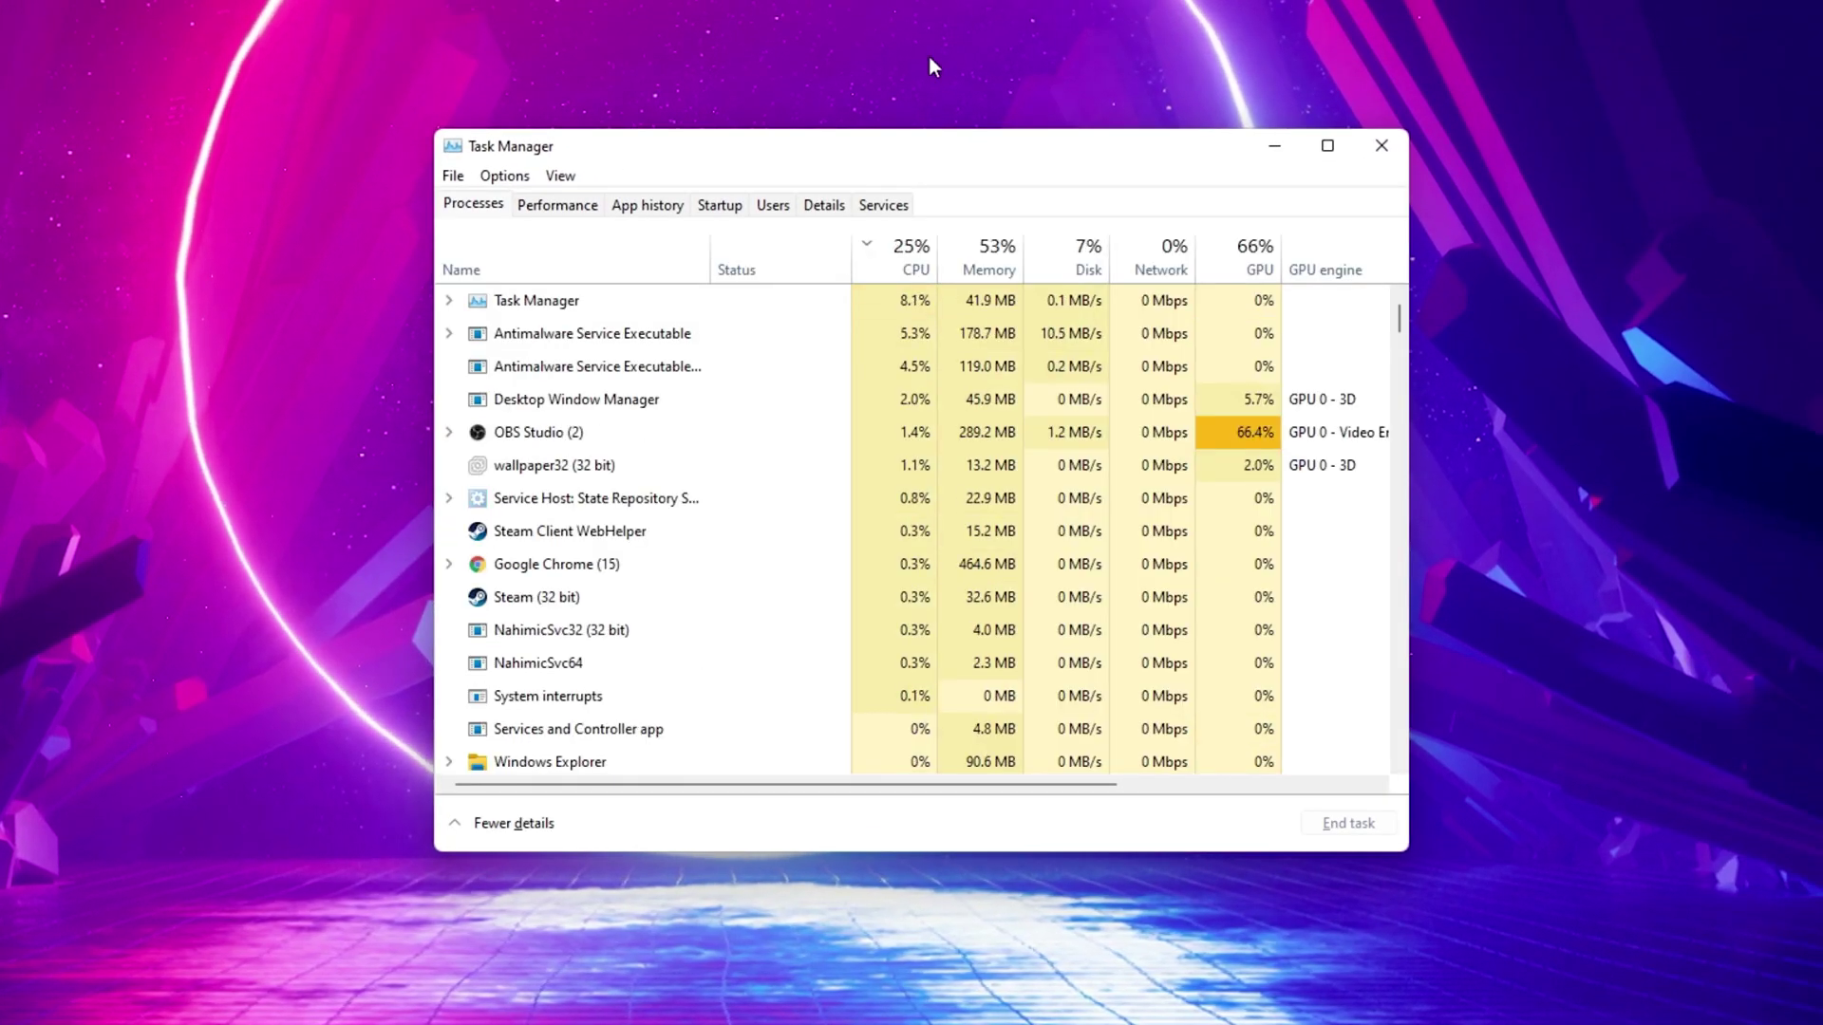
Step: Sort the Task Manager process list by memory usage, largest first
left_click(610, 464)
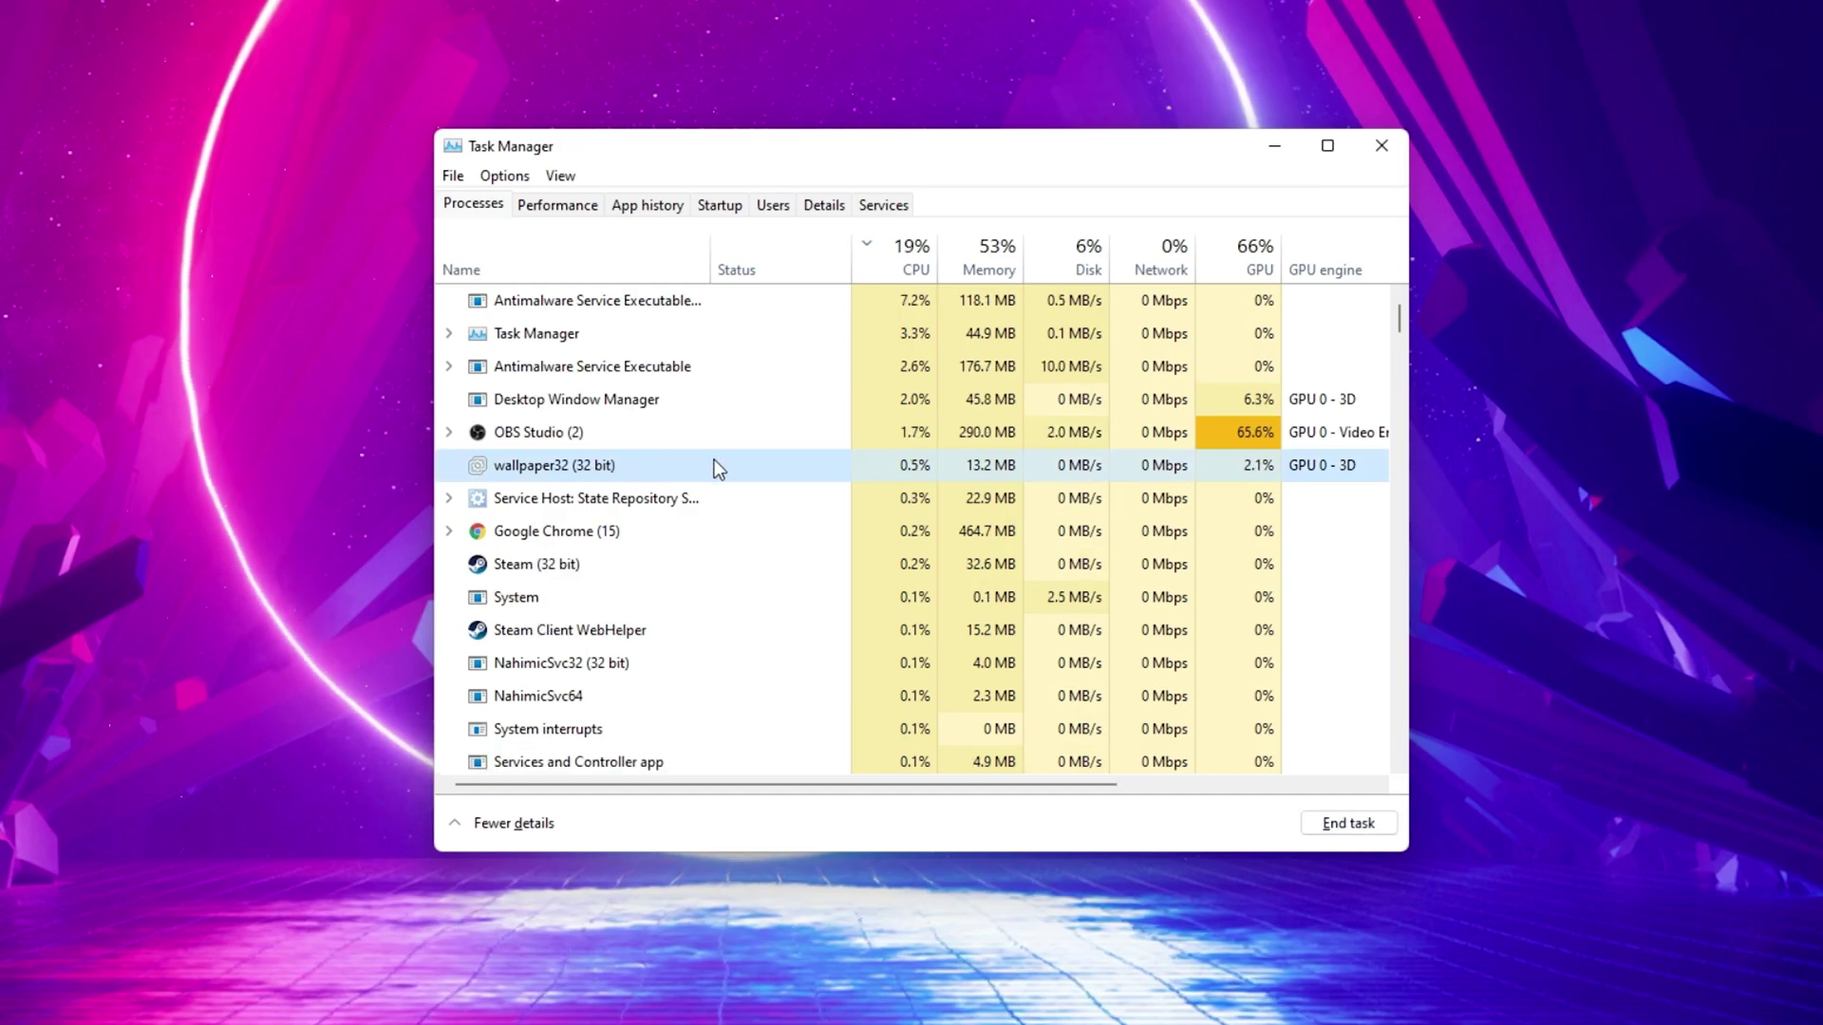
right_click(766, 433)
left_click(701, 567)
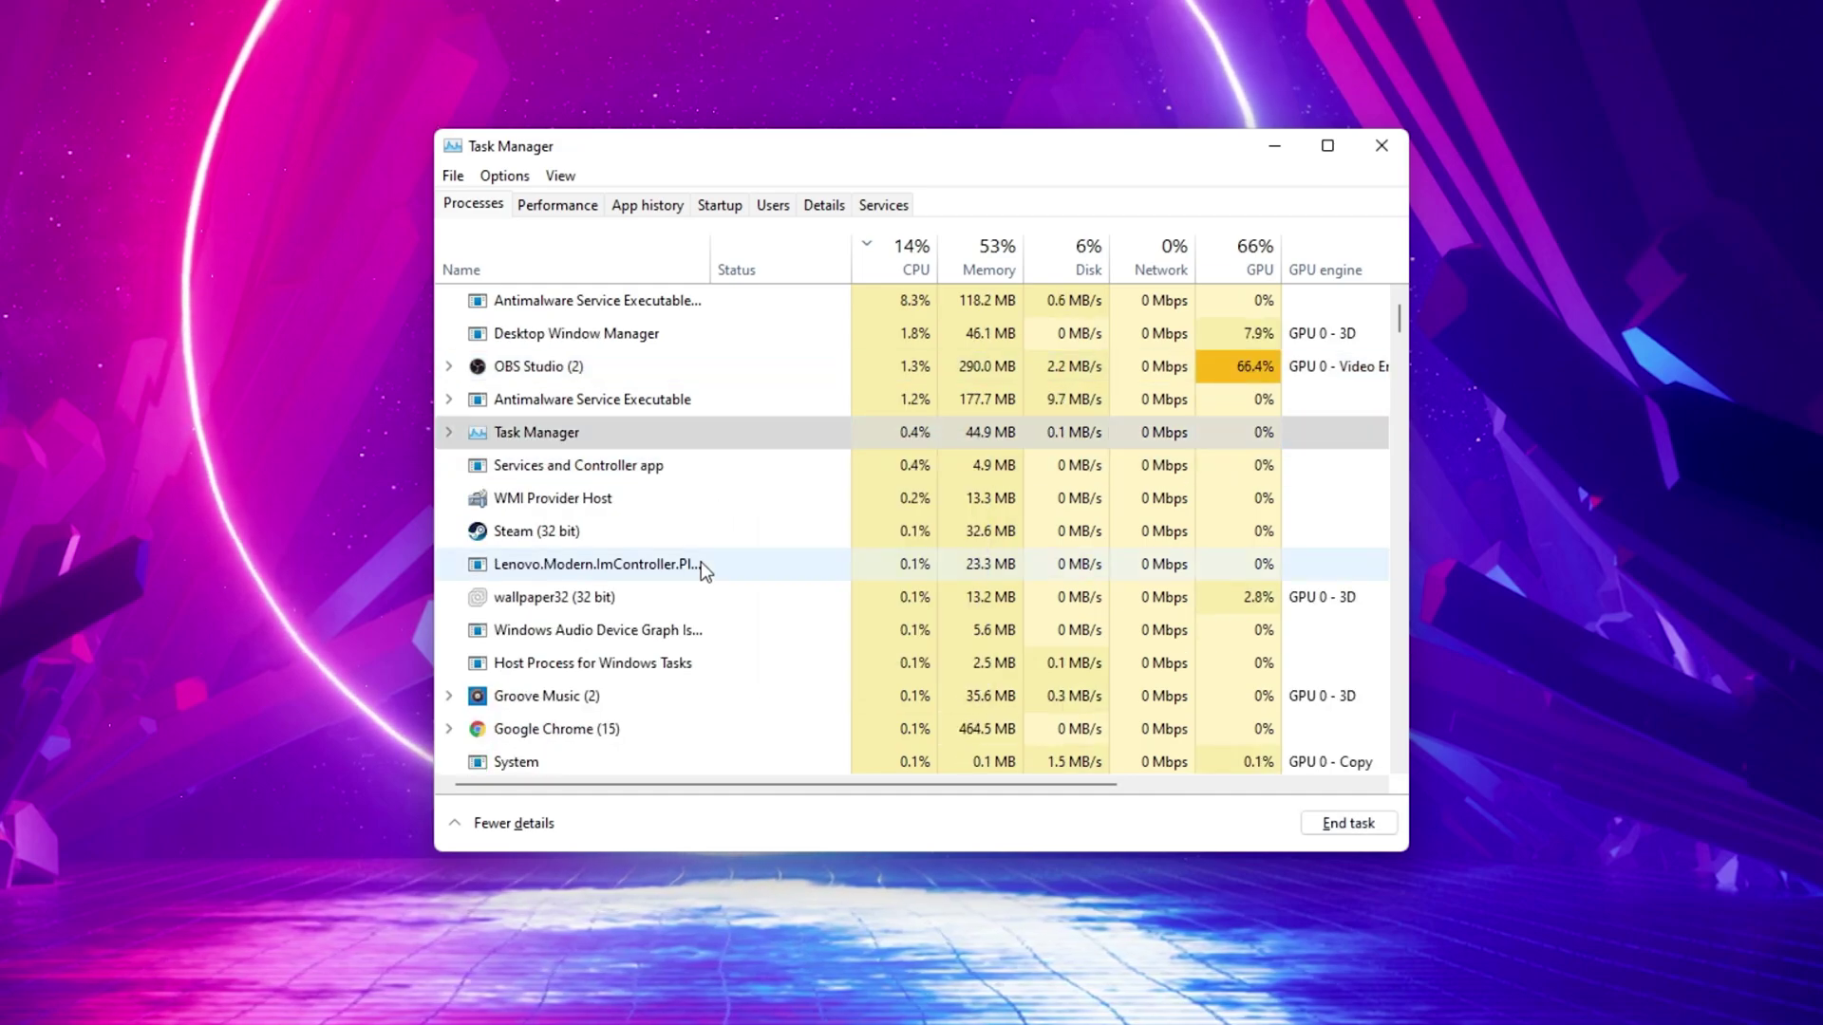
left_click(989, 254)
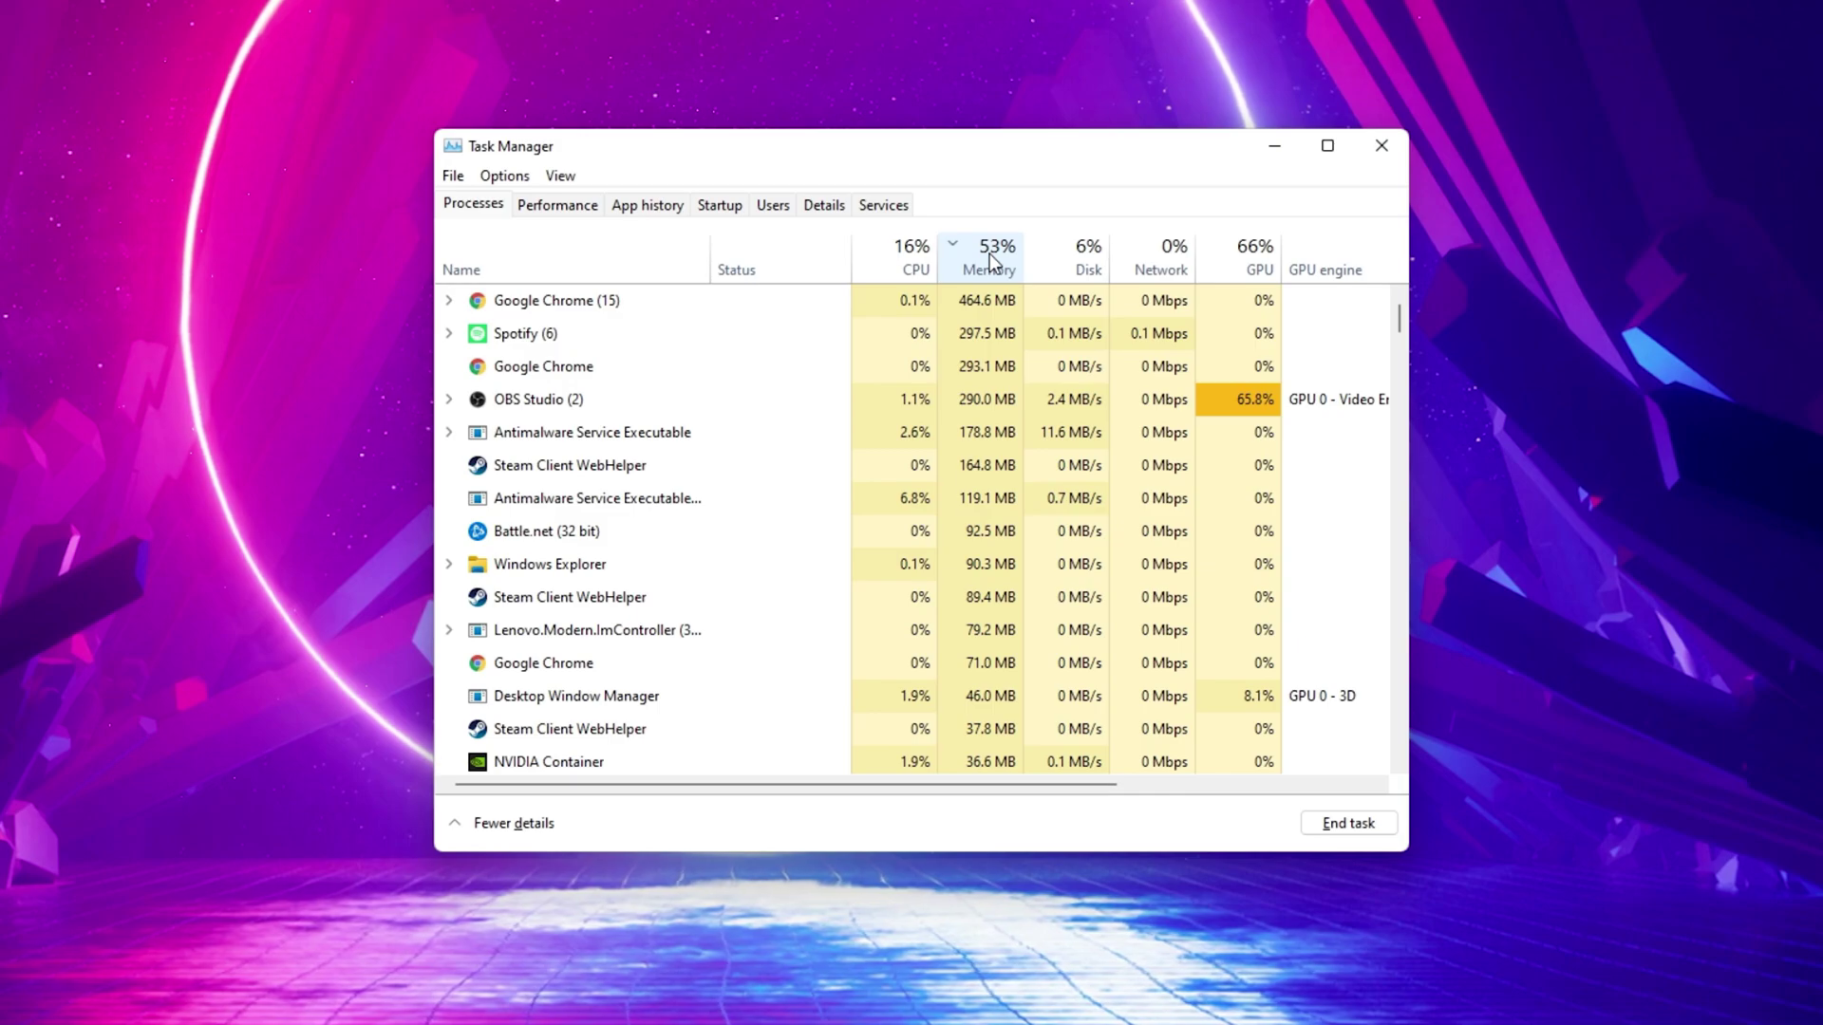
Step: End the Steam Client WebHelper and CCXProcess tasks
right_click(769, 464)
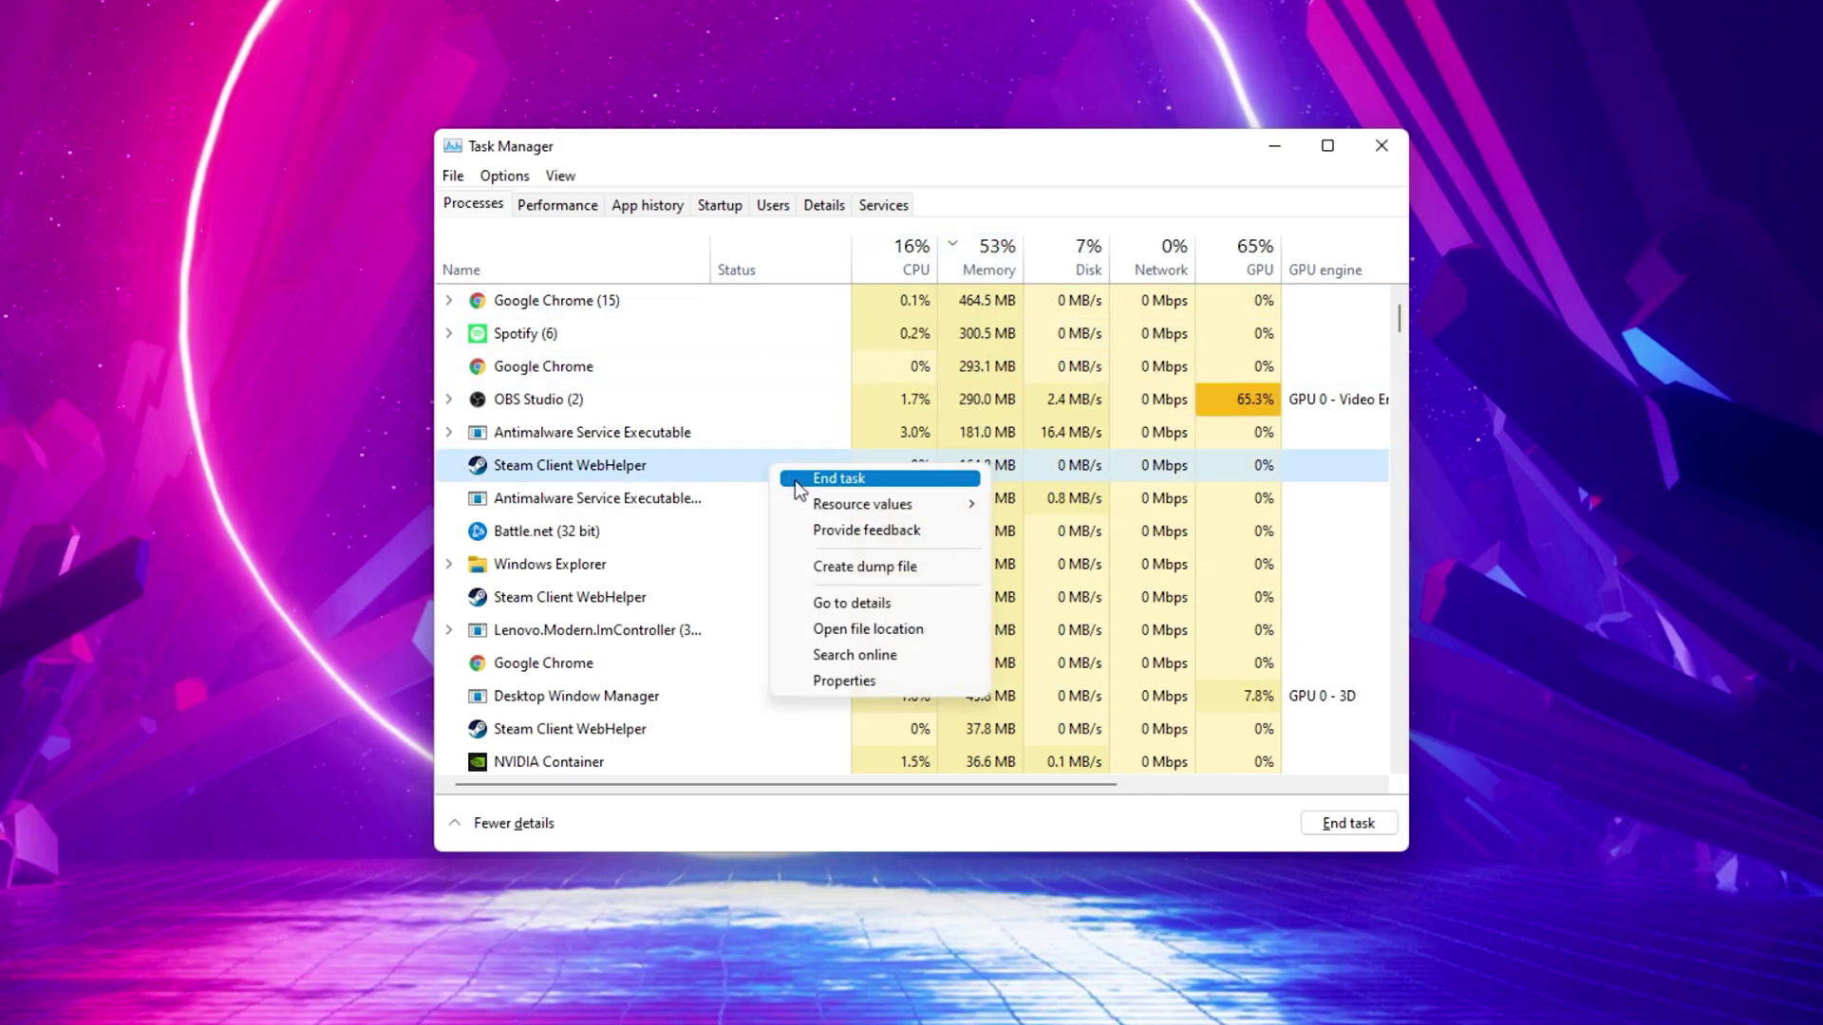
left_click(795, 480)
scroll(699, 530, "down", 20)
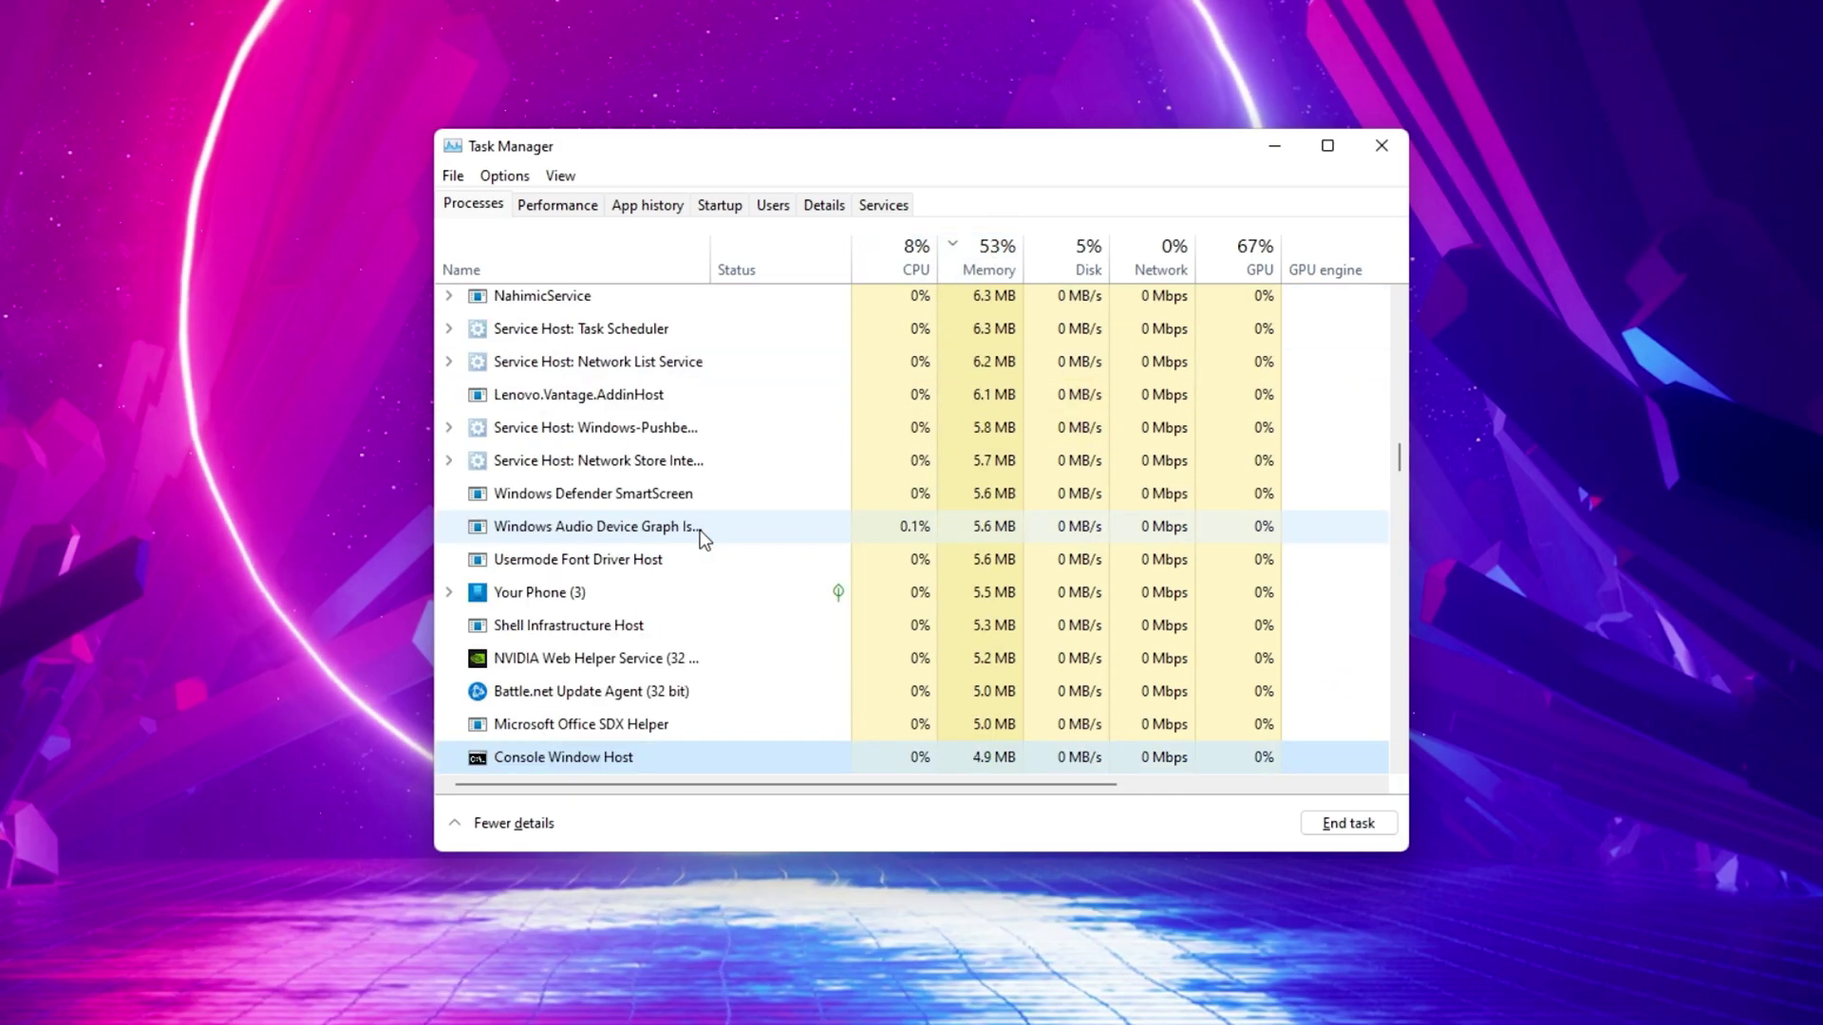
scroll(699, 530, "down", 12)
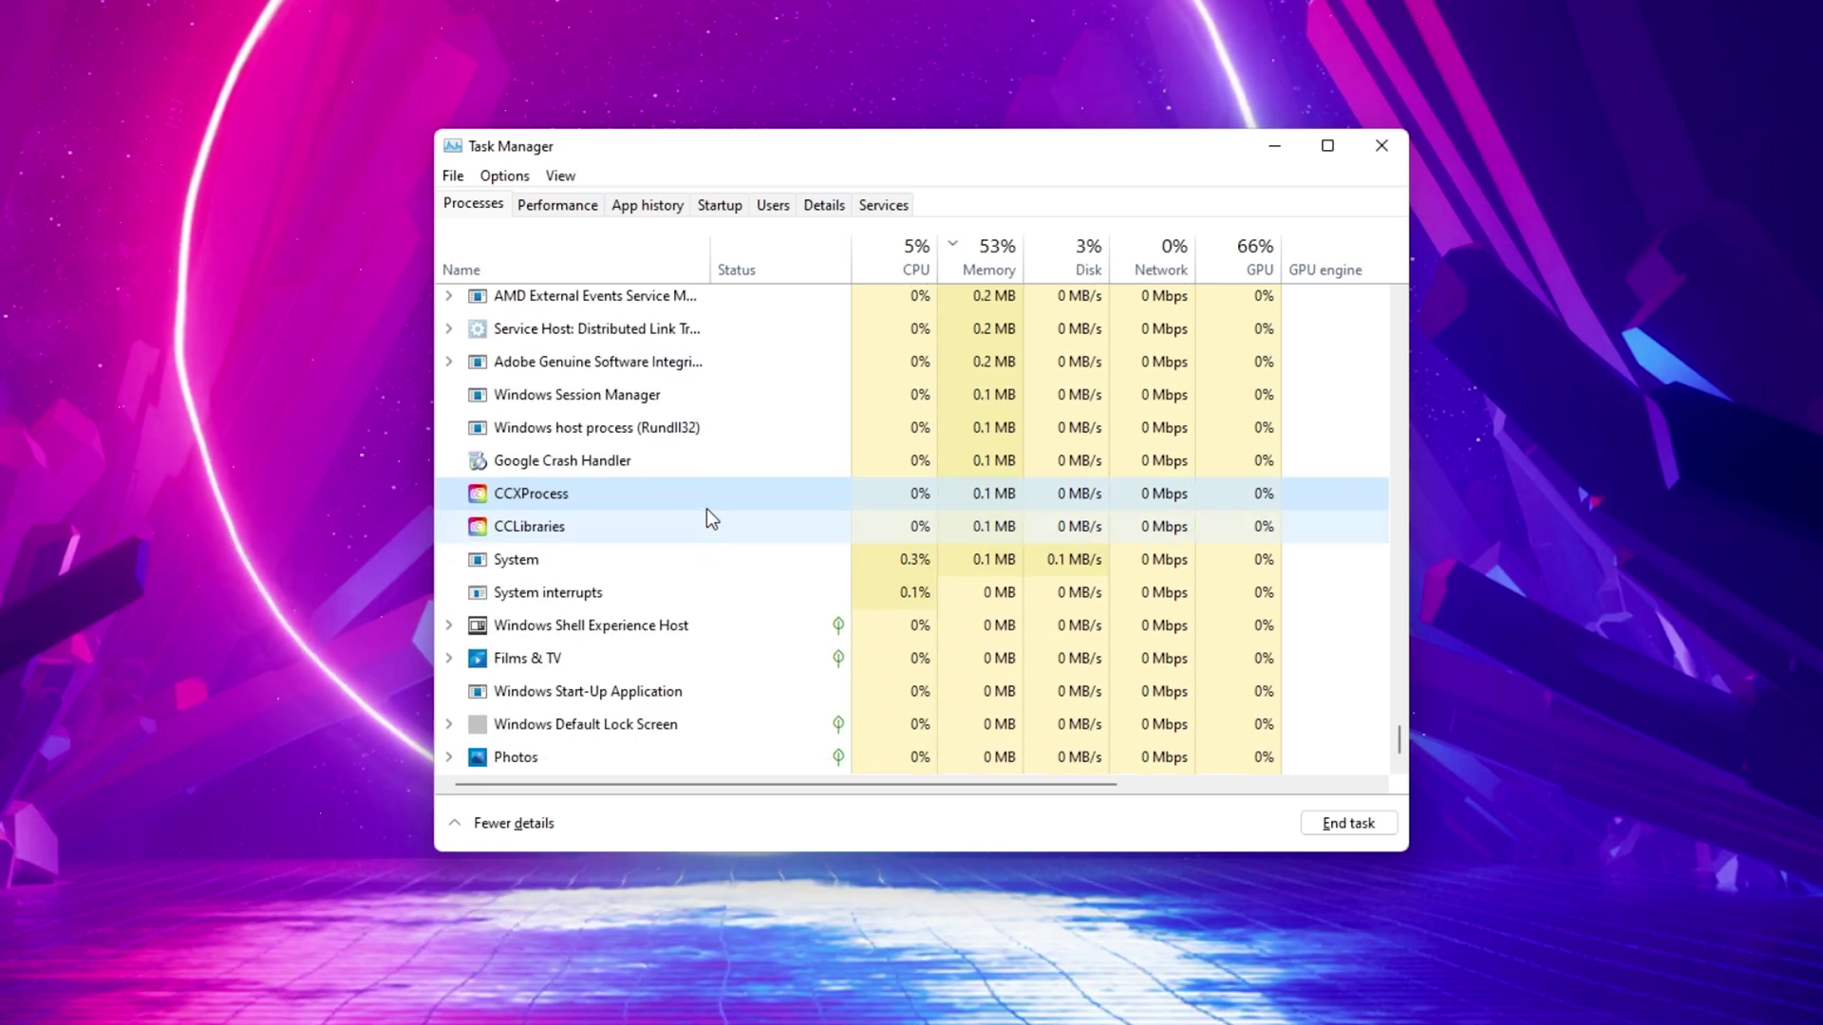
right_click(716, 488)
left_click(760, 499)
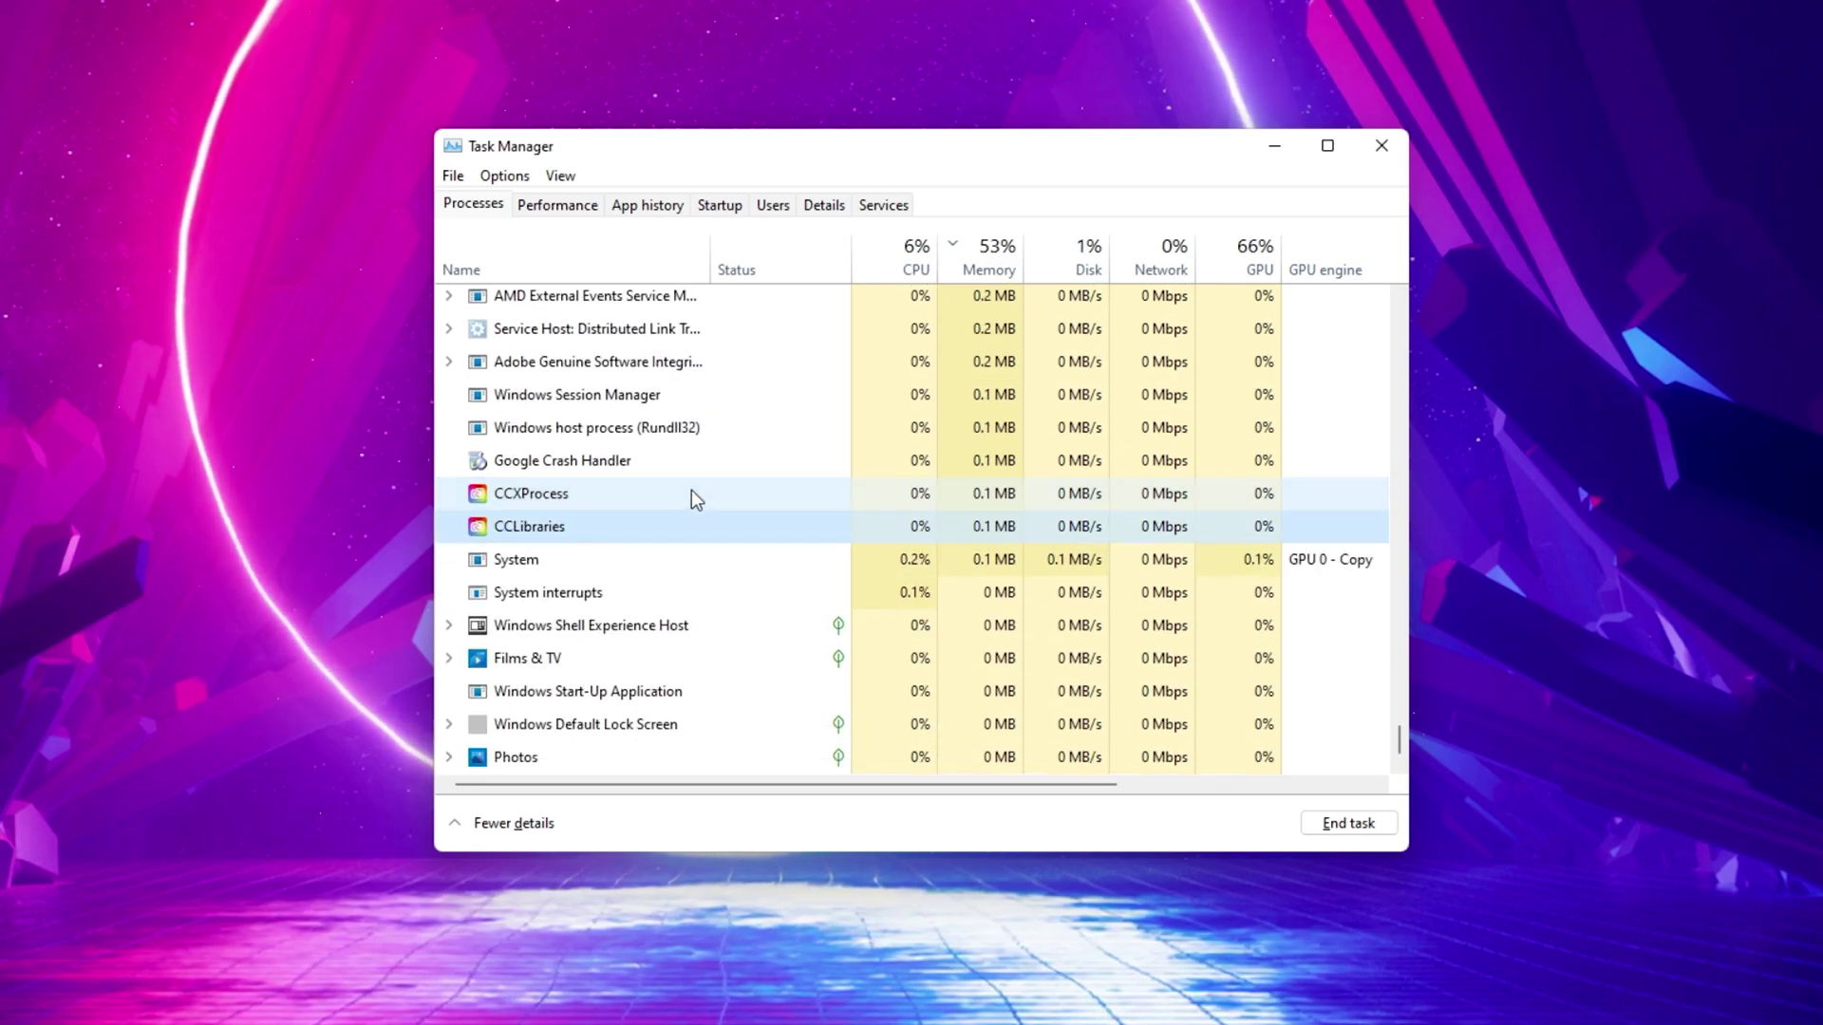
scroll(704, 584, "up", 3)
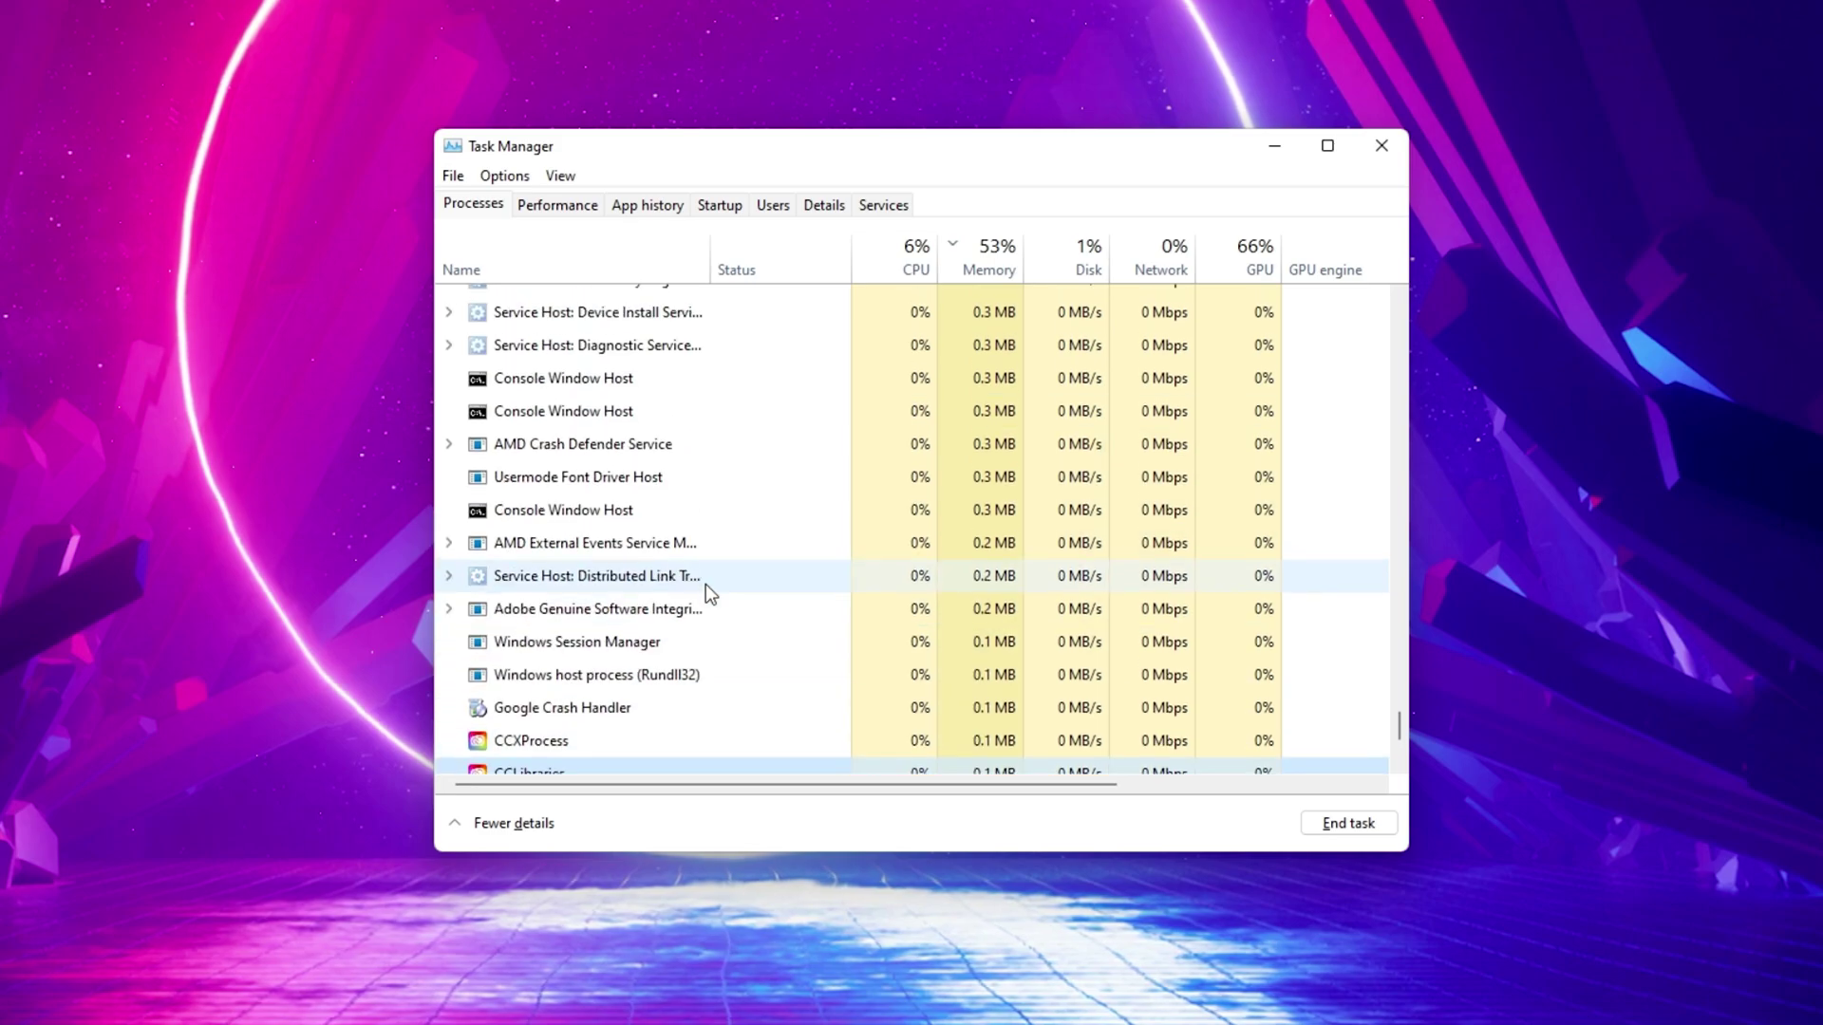
scroll(704, 584, "up", 10)
scroll(704, 584, "down", 5)
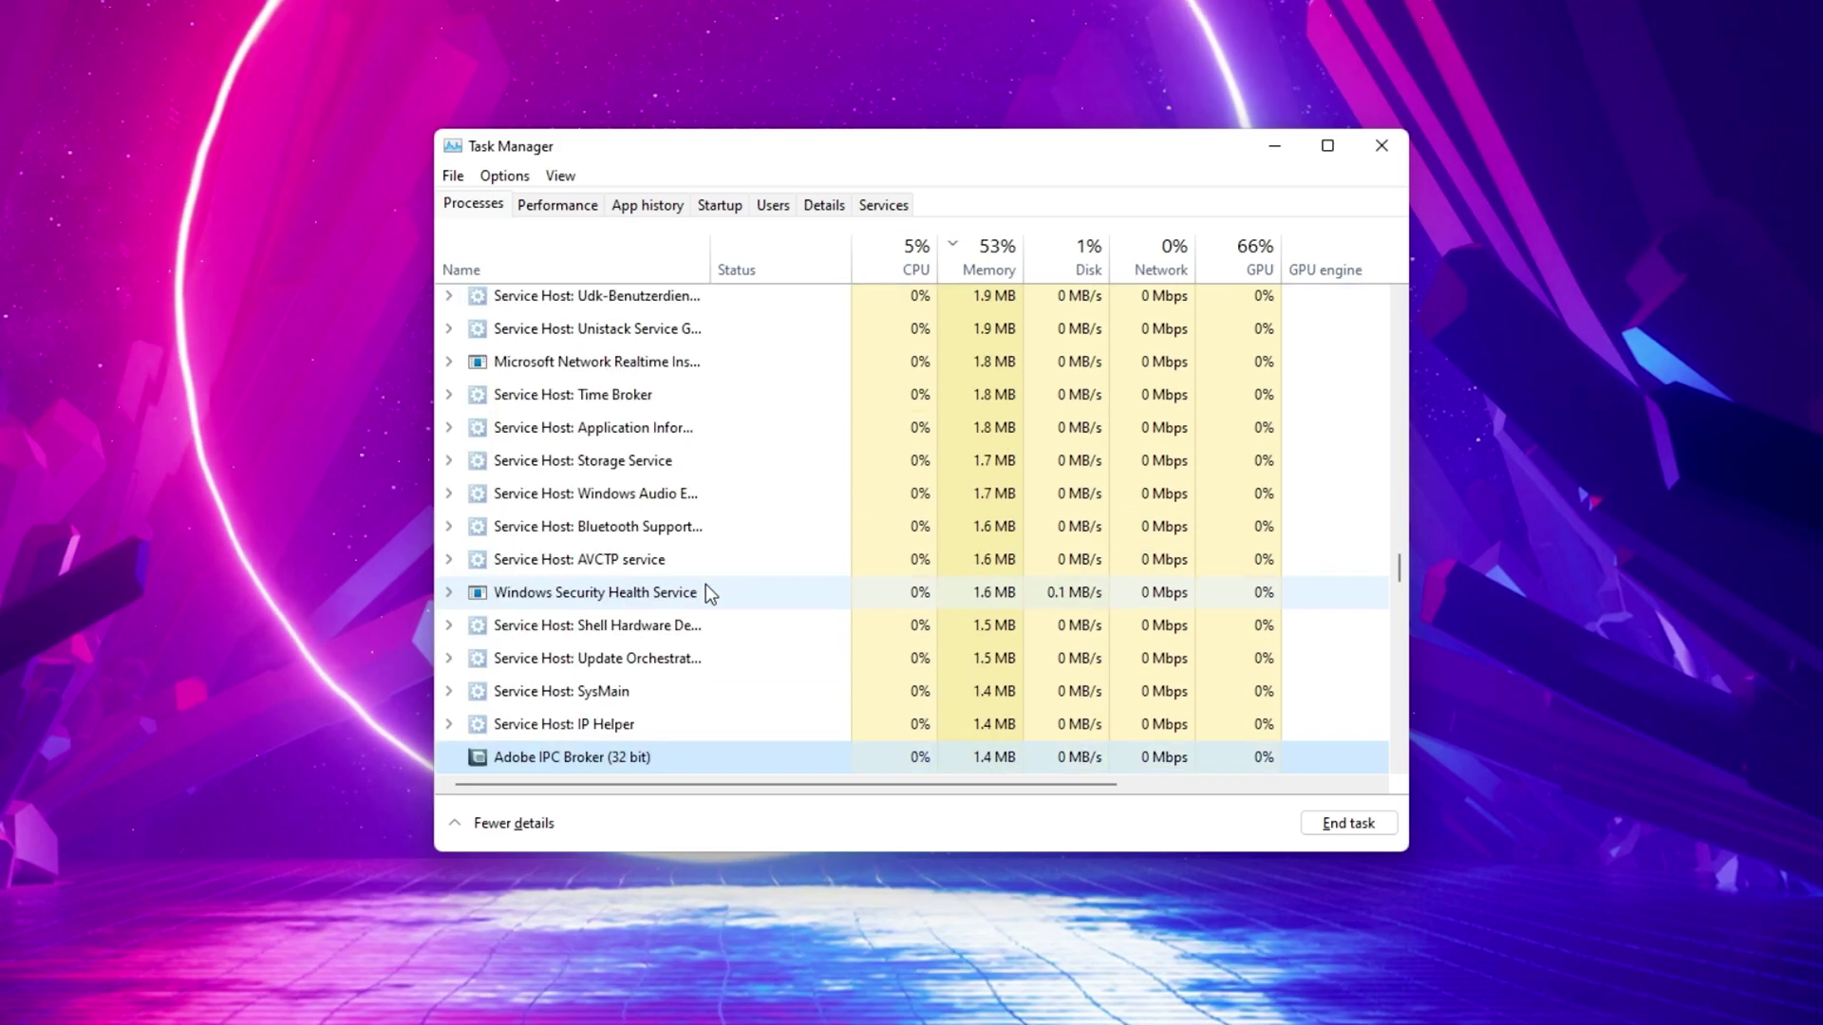